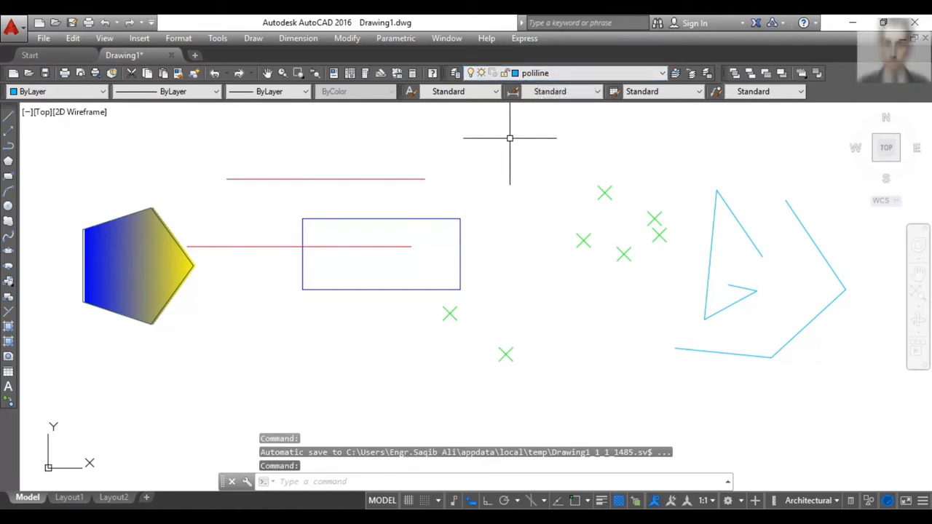
- Make the line layer the current layer
click(539, 73)
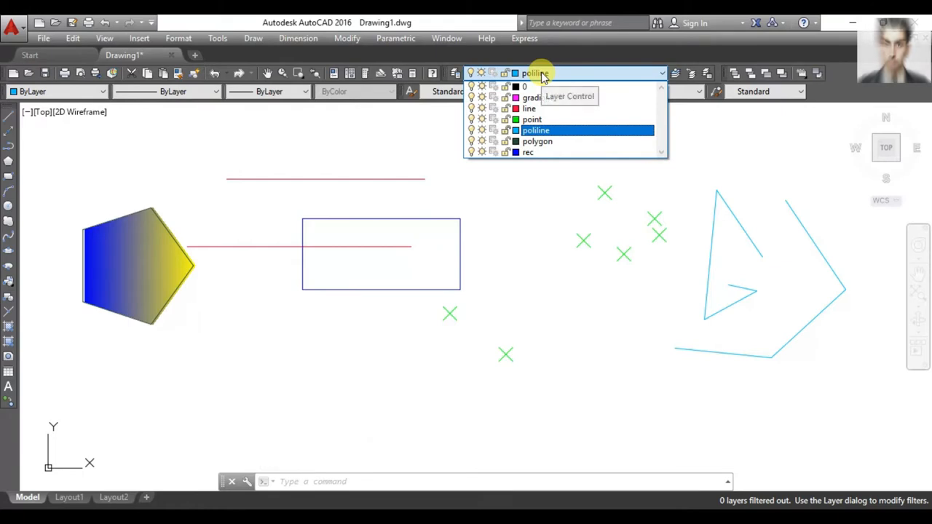
click(542, 74)
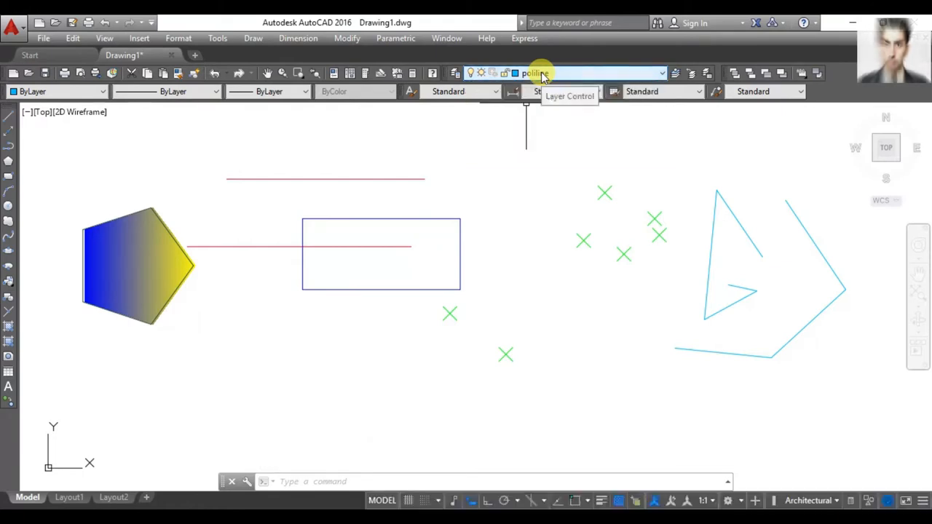
click(542, 75)
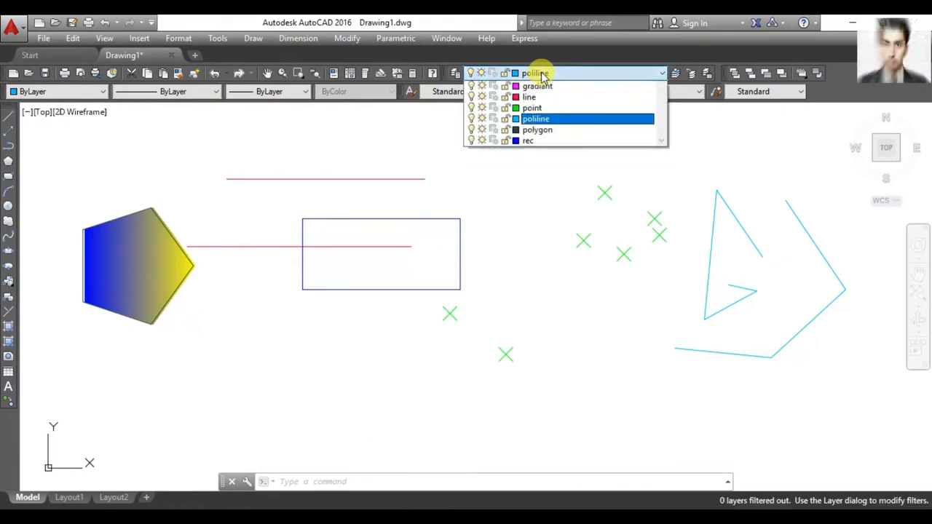
click(542, 75)
click(543, 74)
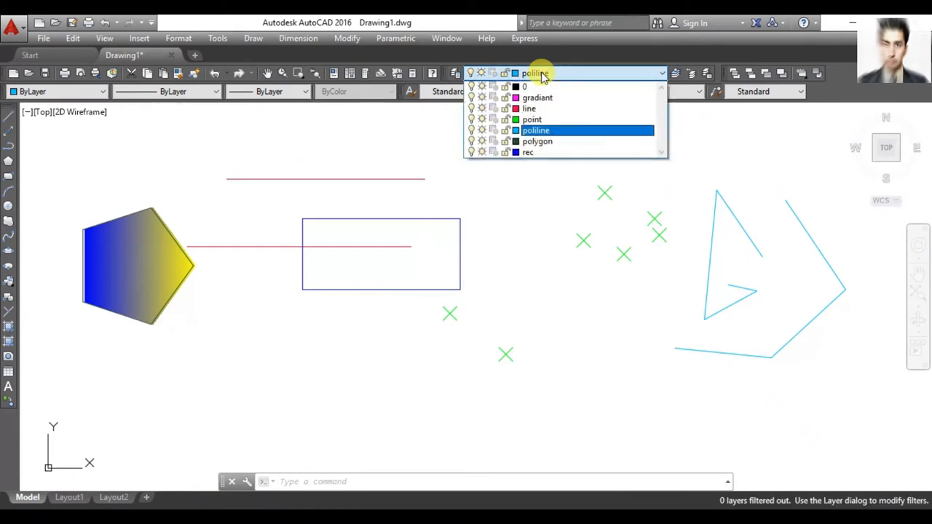
click(524, 109)
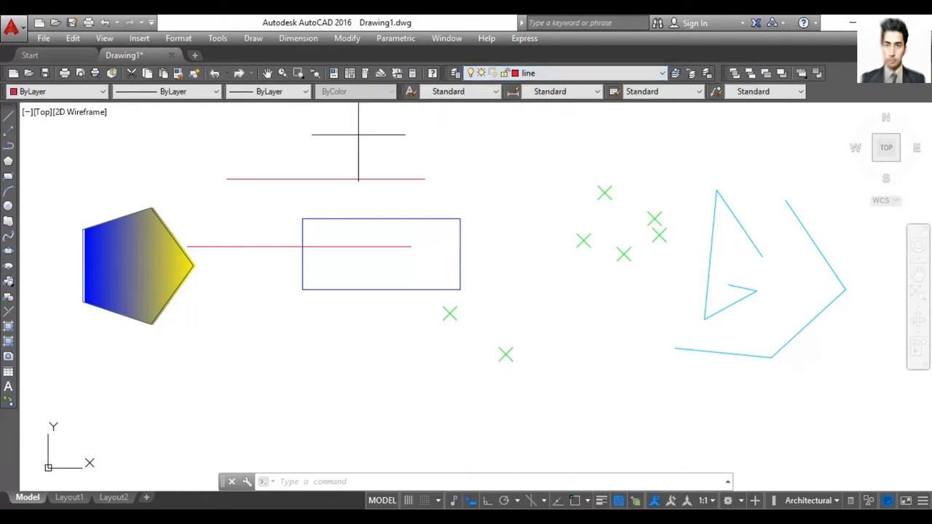
- Place five separate points in a cluster below the rectangle with the Multiple Point command
drag(359, 134, 242, 22)
click(253, 39)
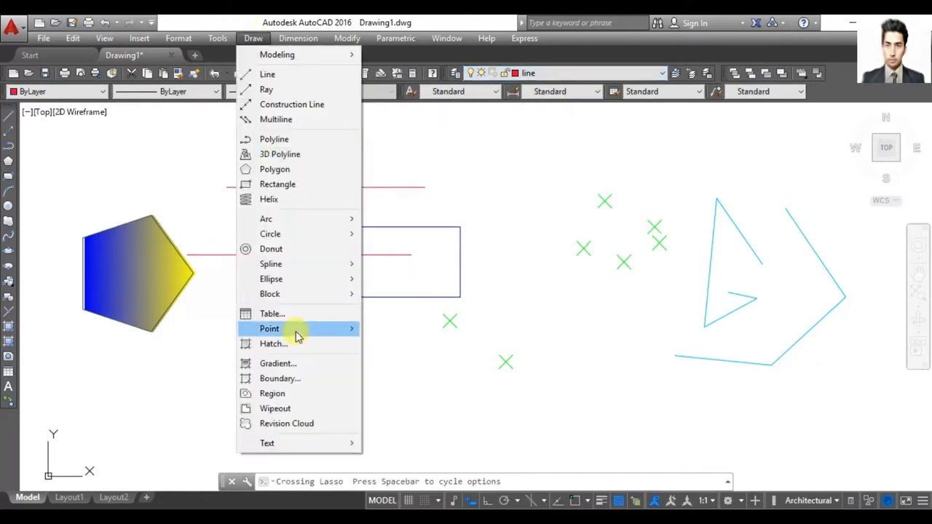
mouse_move(301, 336)
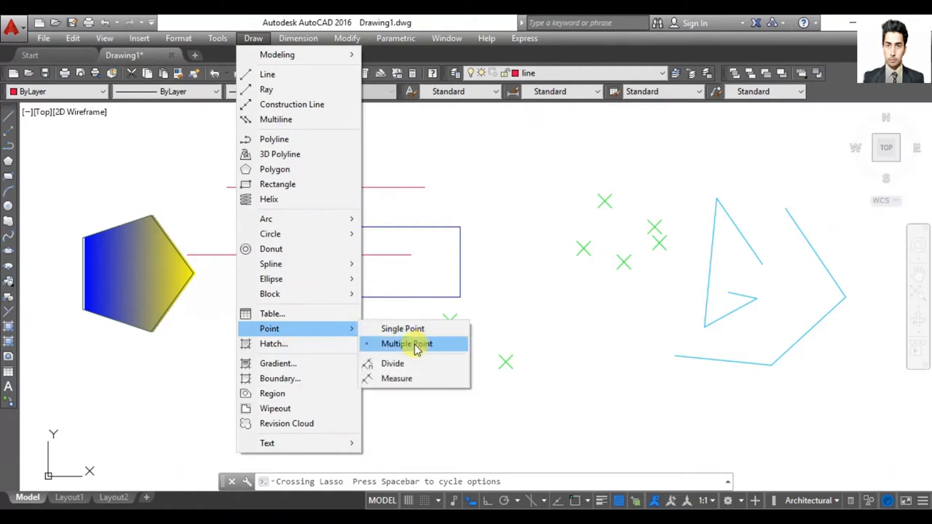
click(413, 344)
click(505, 362)
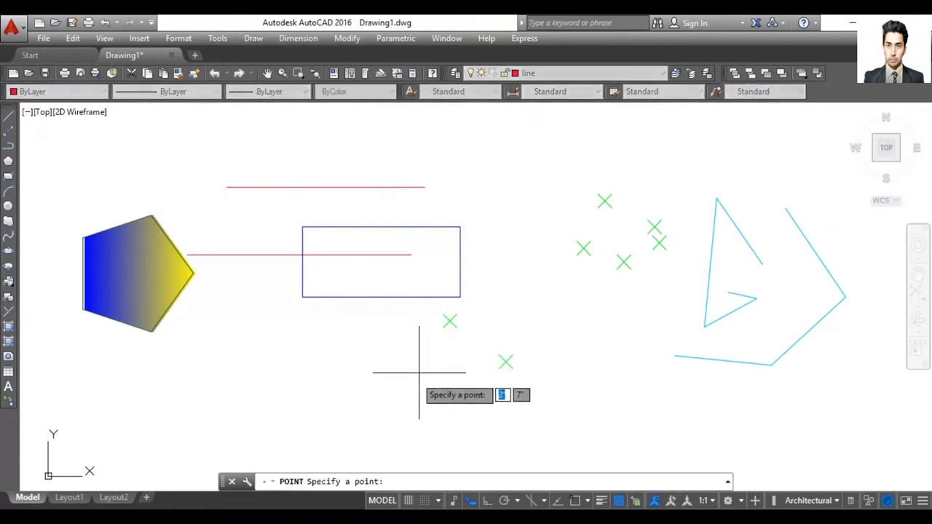
click(351, 399)
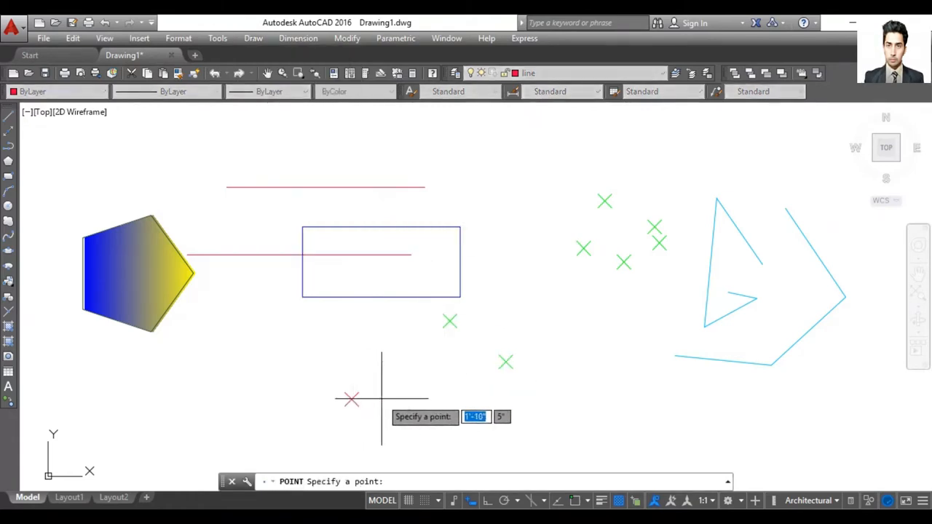
click(343, 371)
click(383, 399)
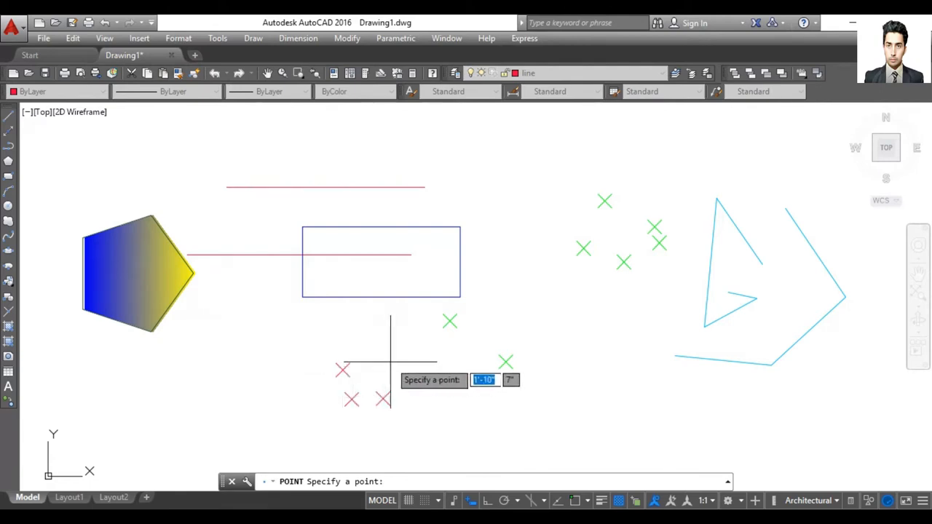
click(391, 362)
click(371, 360)
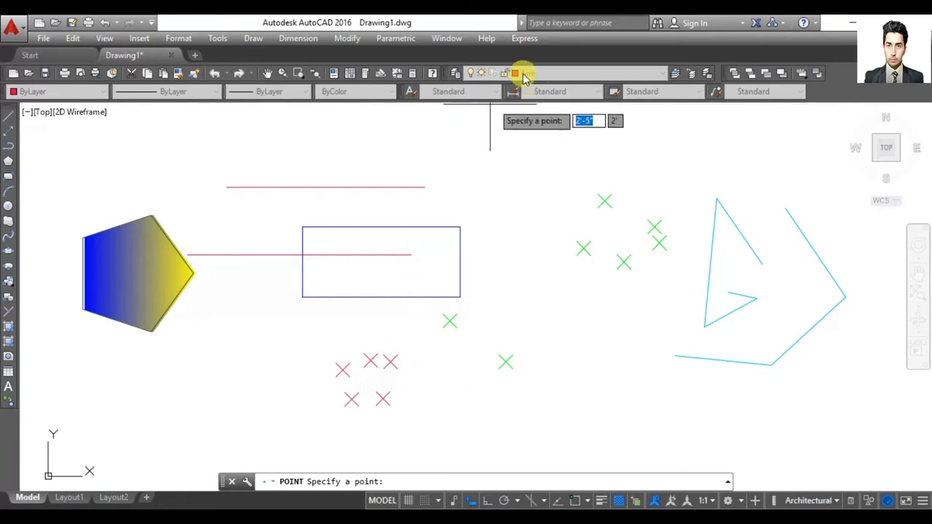
key(Return)
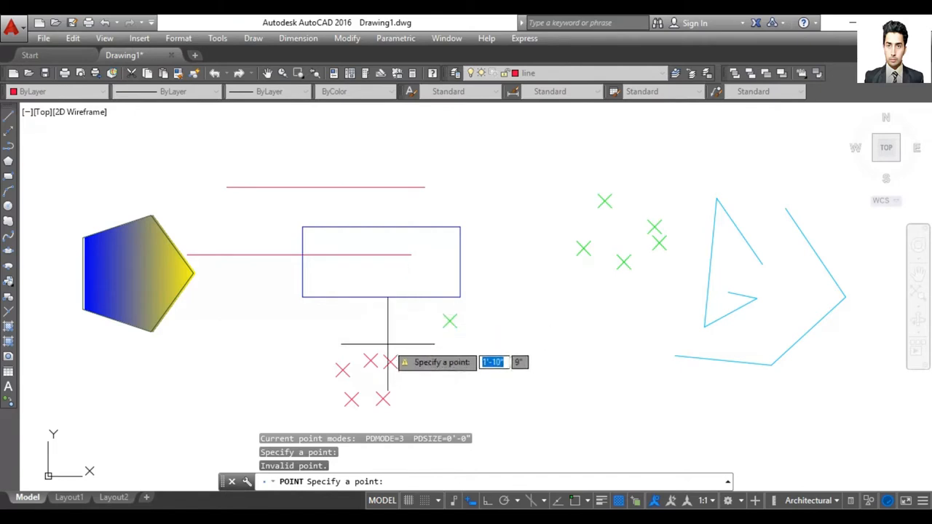
key(Escape)
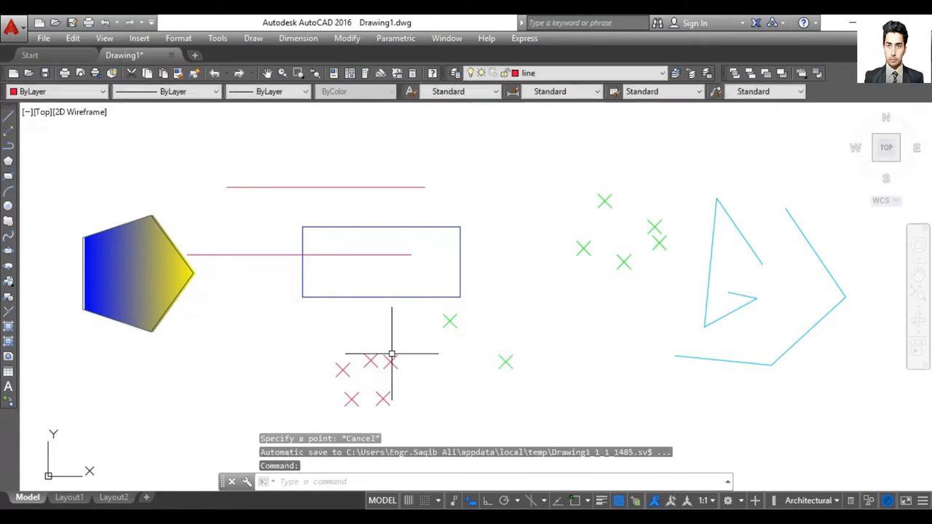
- Select the five red points below the rectangle and move them to the point layer
drag(407, 357, 334, 396)
key(Escape)
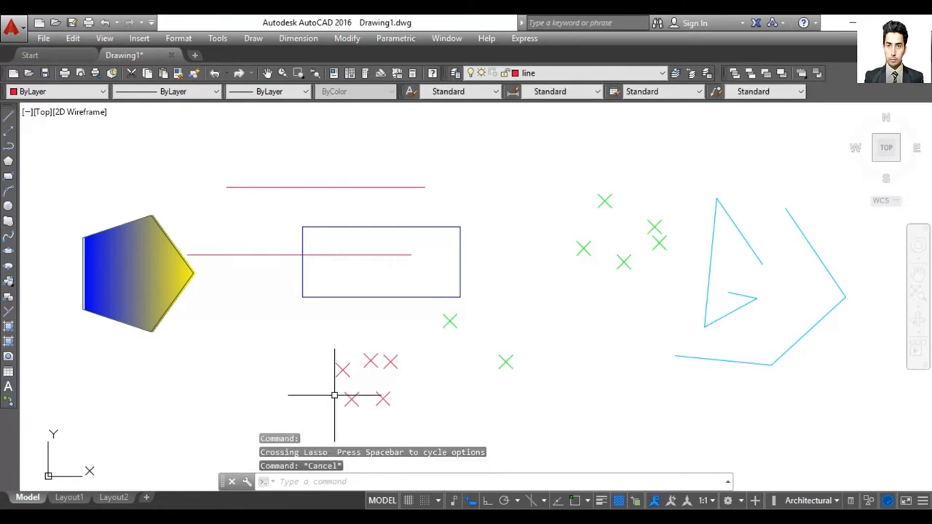
click(409, 340)
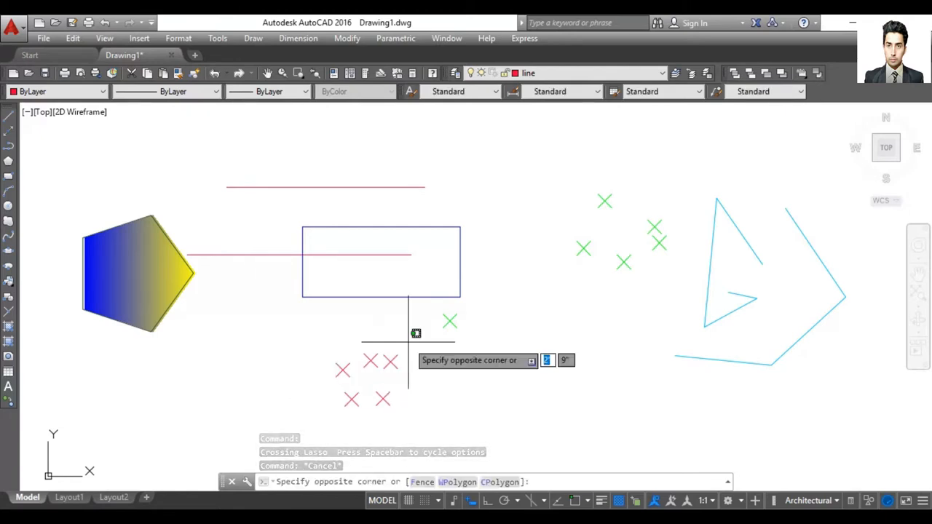
click(326, 422)
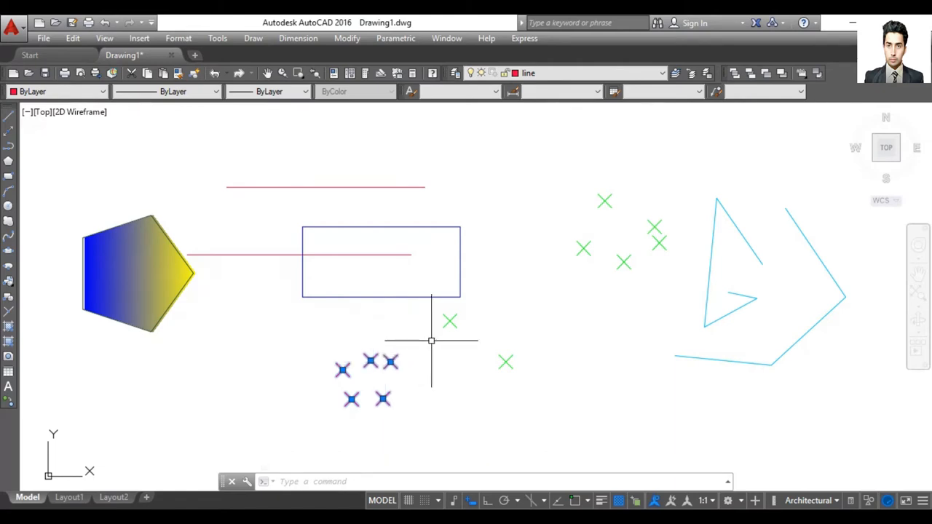
mouse_move(393, 360)
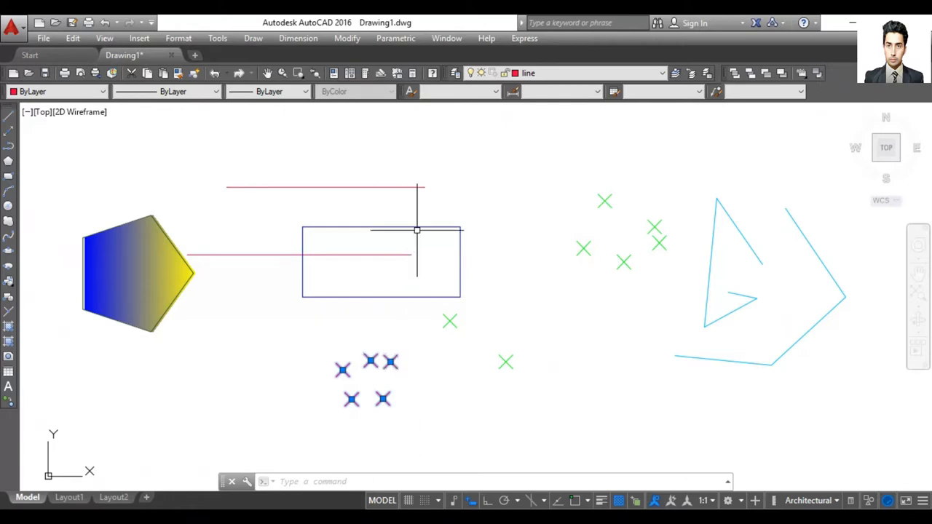
click(550, 75)
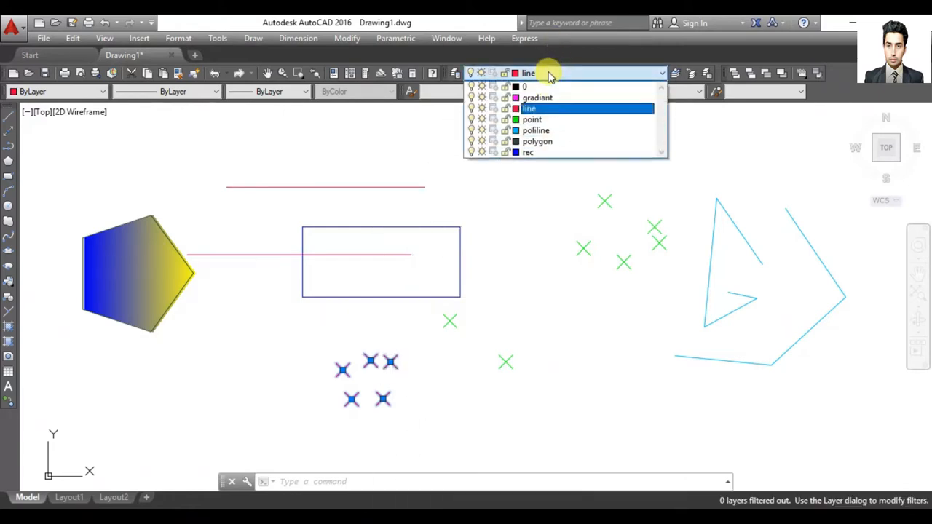
click(531, 120)
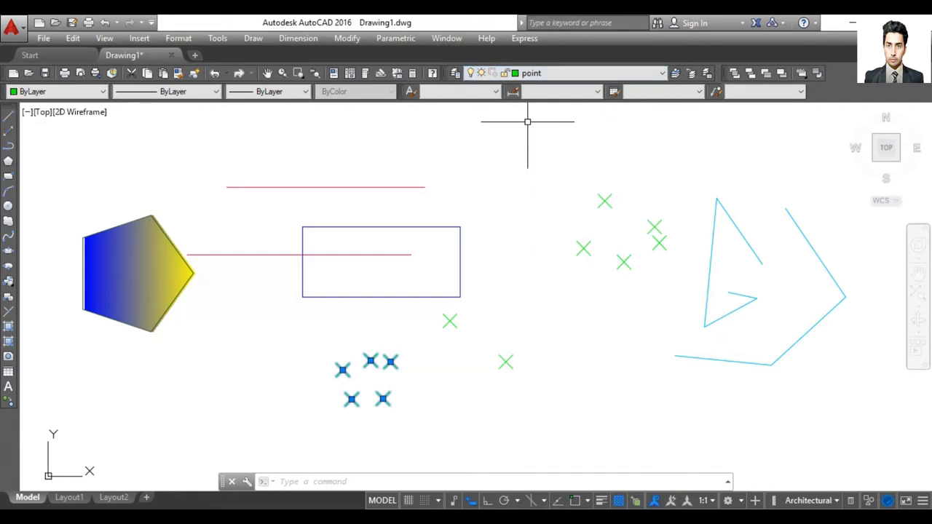
key(Escape)
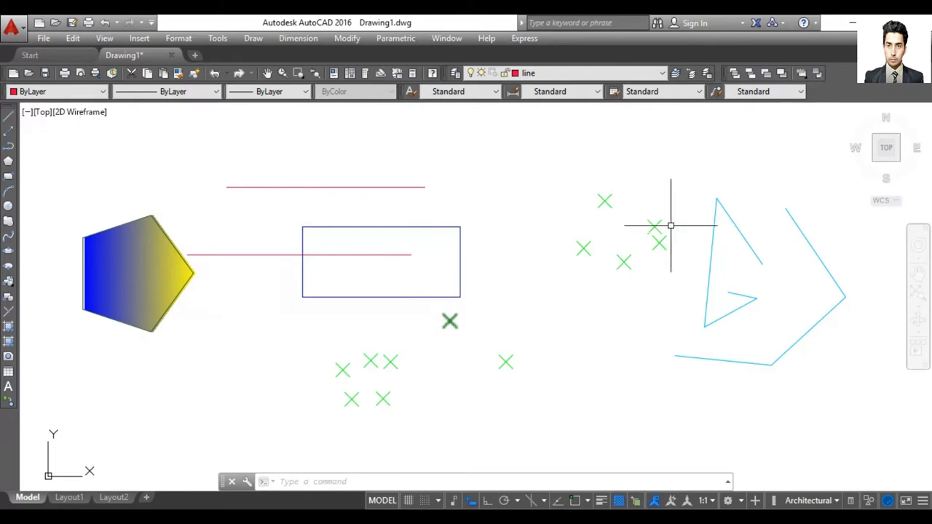
- Select several original points and several of the reassigned ones to compare the layer they are on
drag(673, 195, 510, 400)
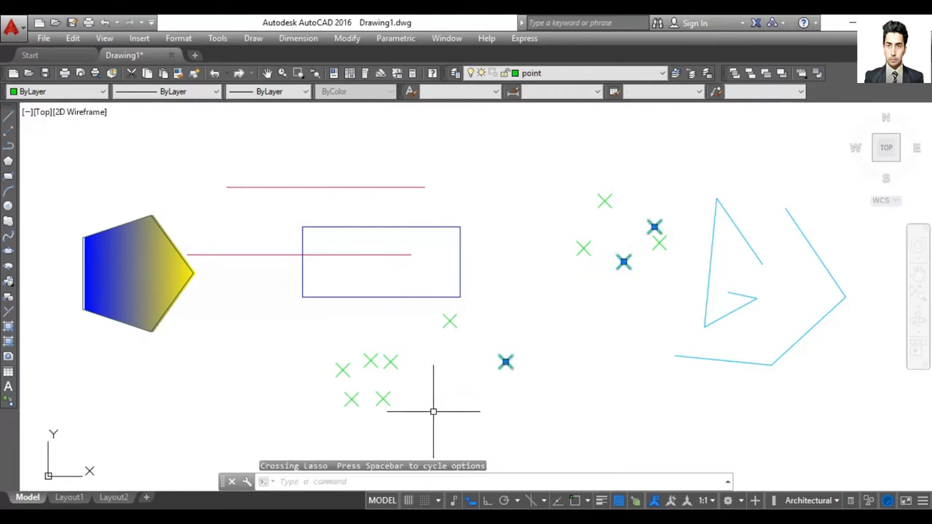
click(551, 75)
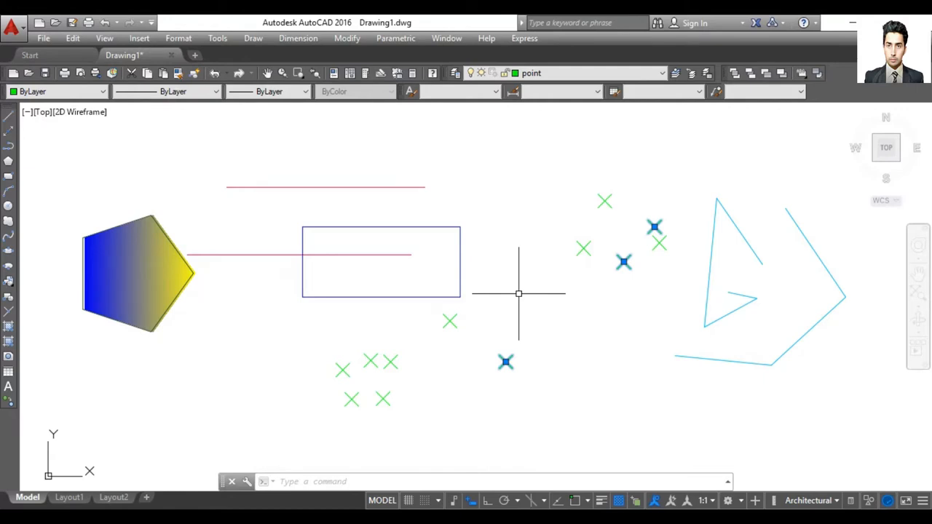
key(Escape)
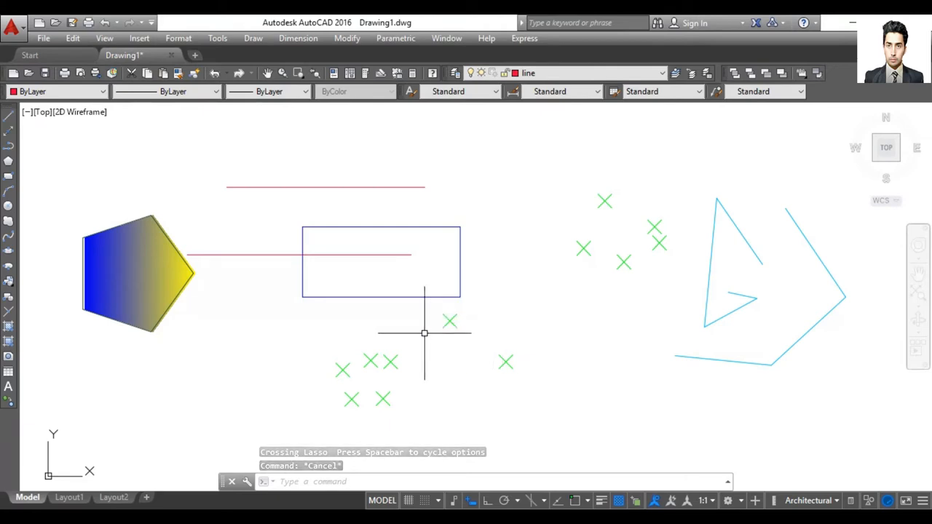
mouse_move(399, 343)
mouse_down()
mouse_move(308, 416)
mouse_move(327, 412)
mouse_move(340, 371)
mouse_move(409, 394)
mouse_up()
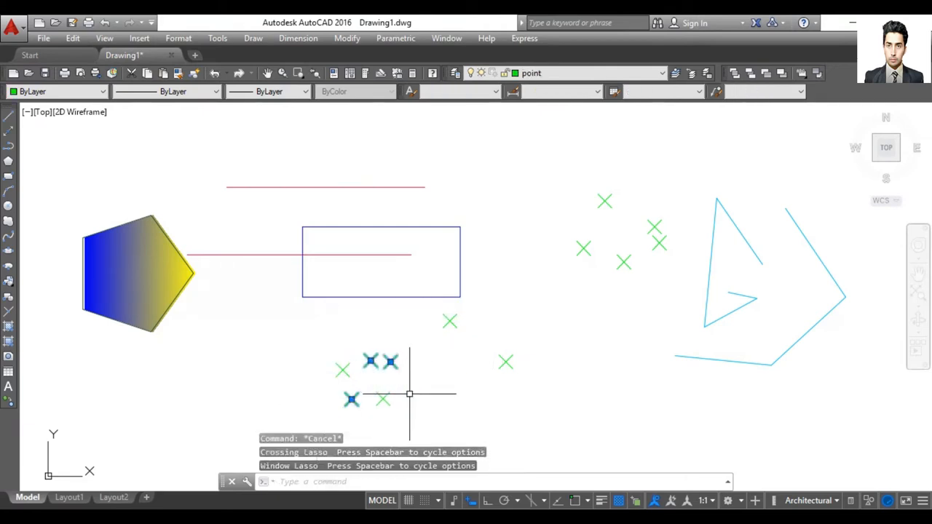
click(545, 75)
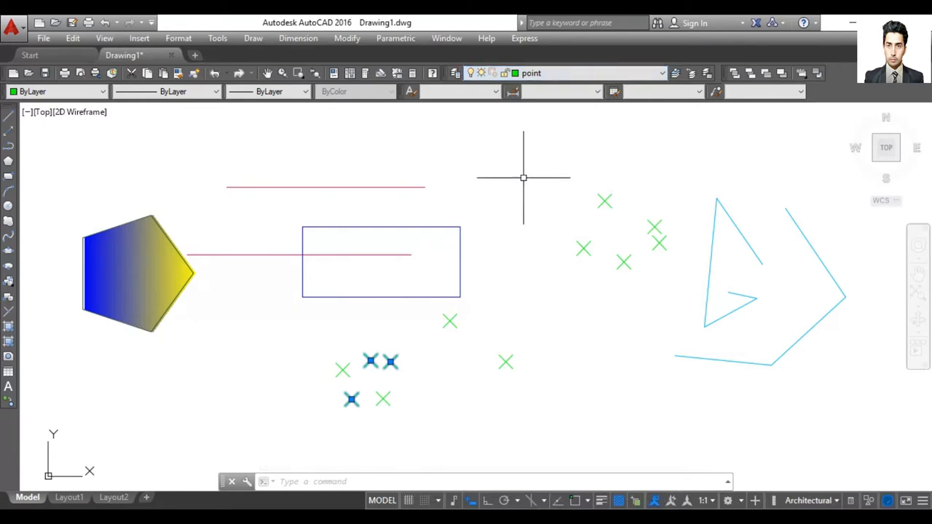
key(Escape)
- Turn off the polygon, poliline, gradiant and point layers in the layer properties
click(454, 74)
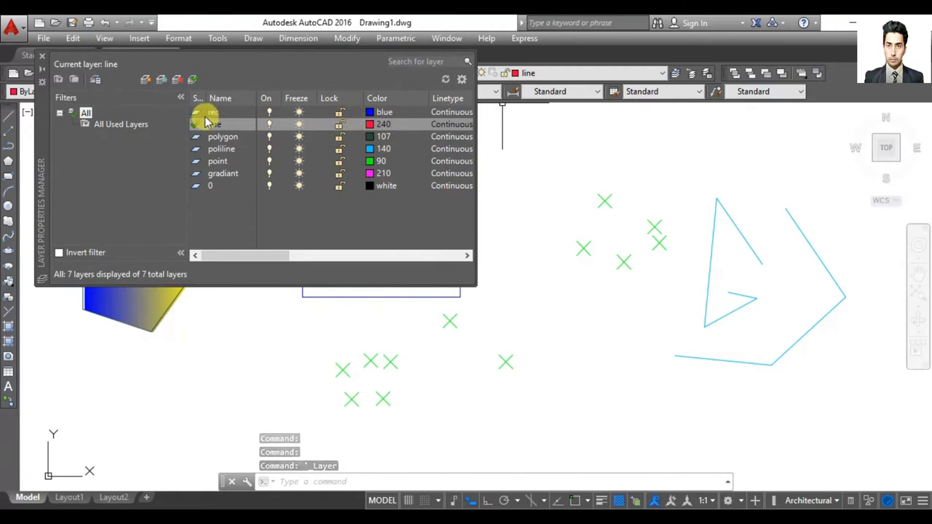
click(269, 137)
click(268, 149)
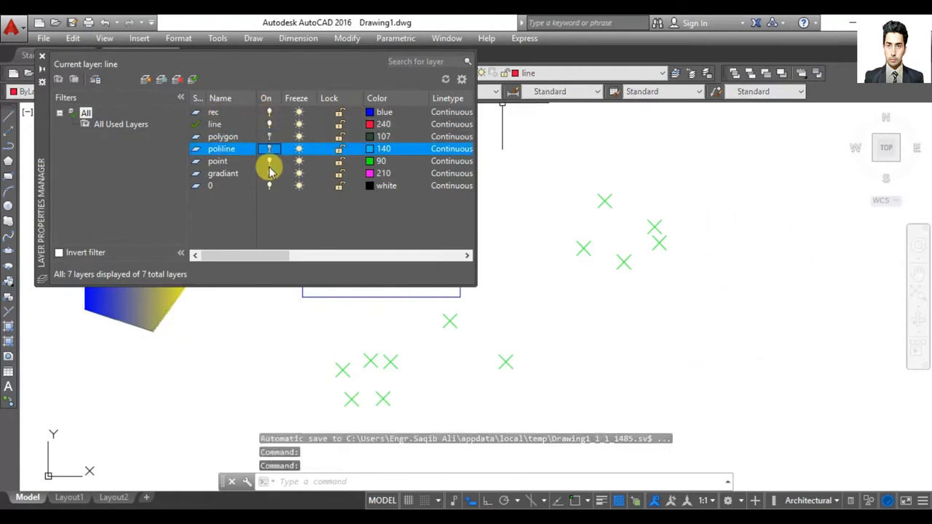
click(270, 173)
click(270, 162)
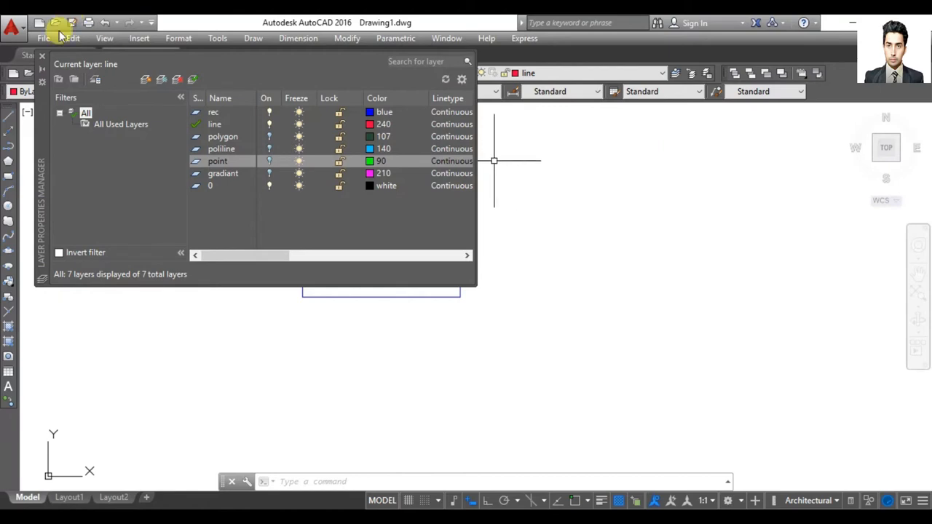
click(41, 56)
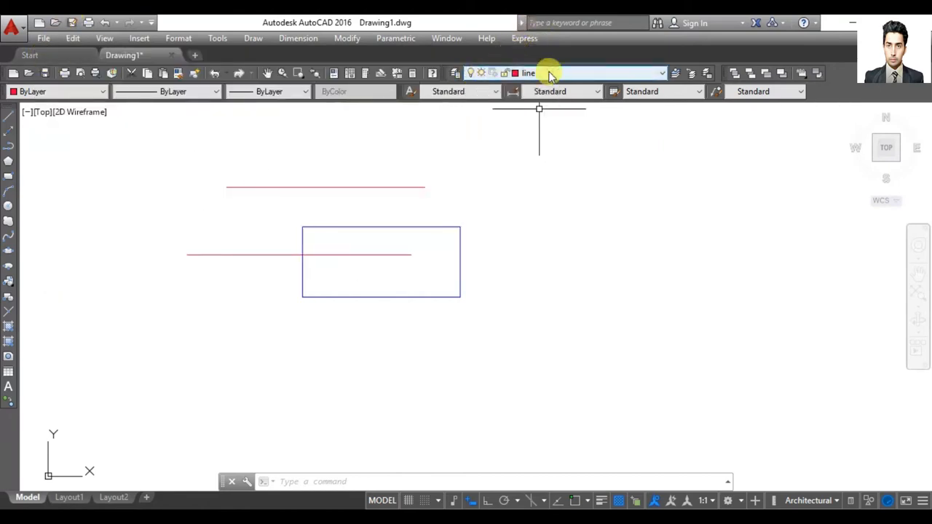
- Turn the gradiant, point, poliline and polygon layers back on
click(546, 73)
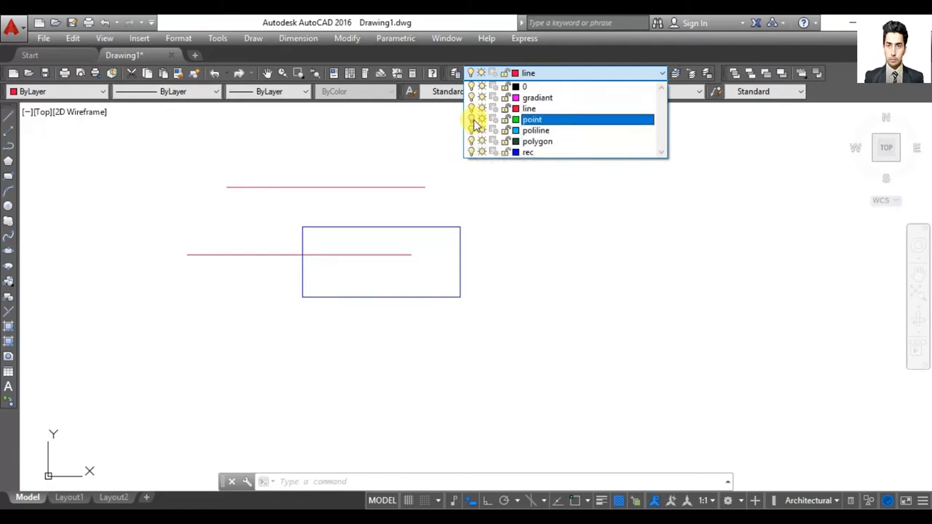
key(Escape)
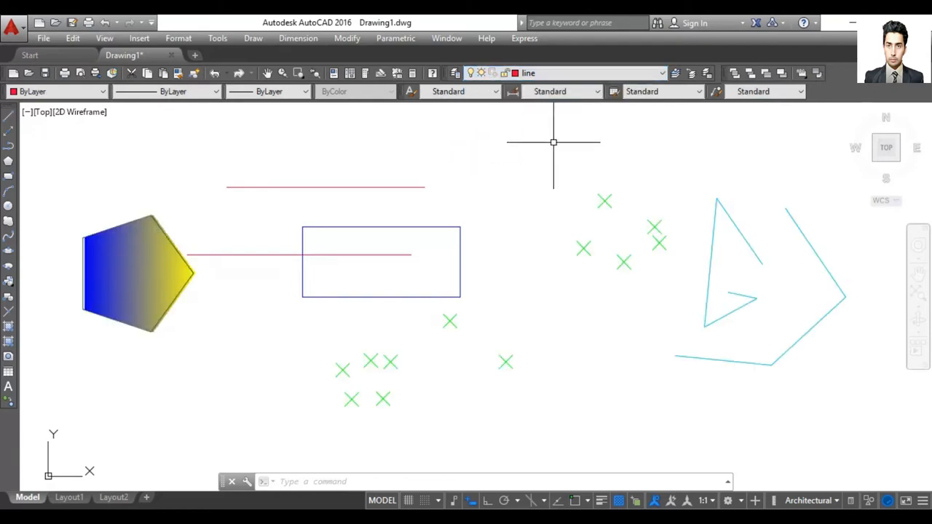
- Lock the line, gradiant, point, poliline, polygon and rec layers
click(505, 76)
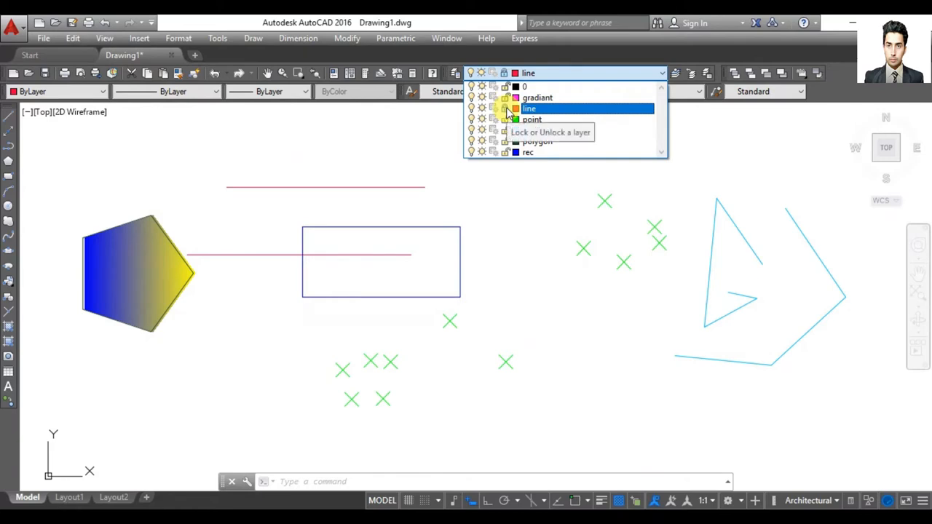
click(506, 97)
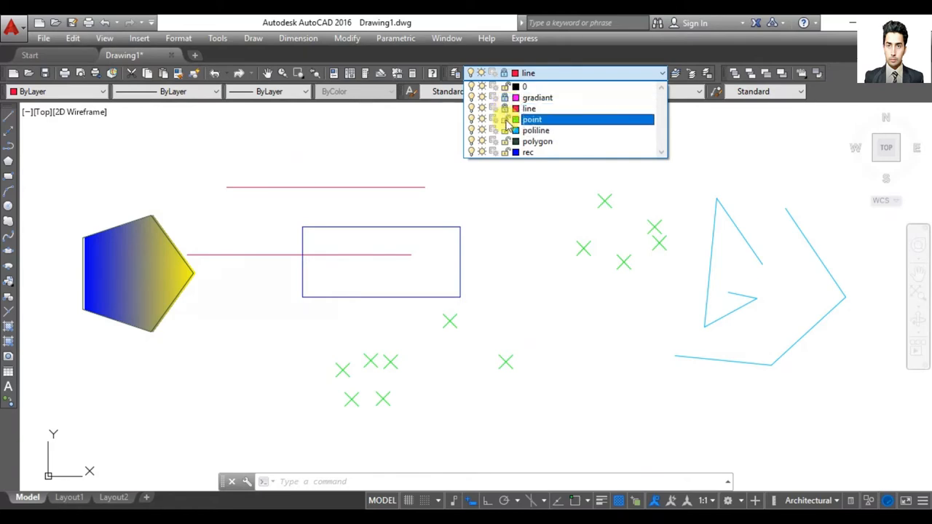
click(505, 132)
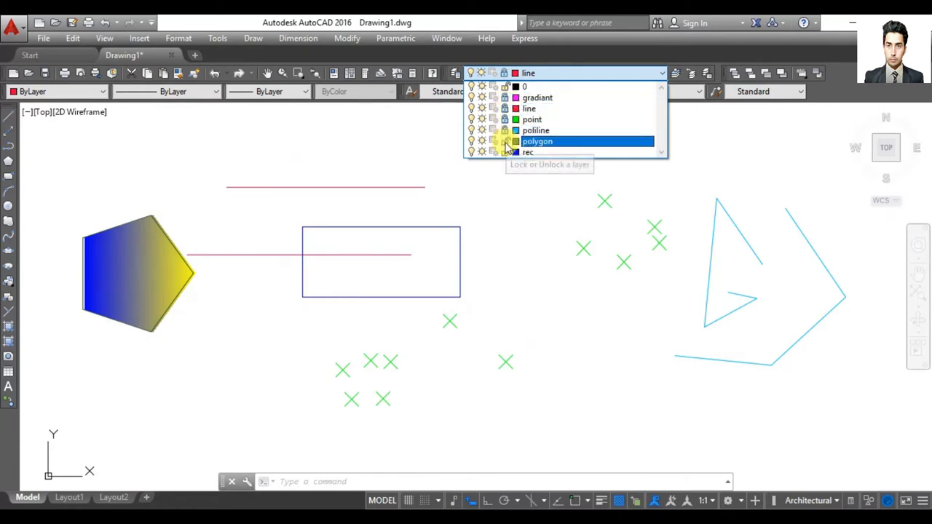
click(505, 142)
click(506, 153)
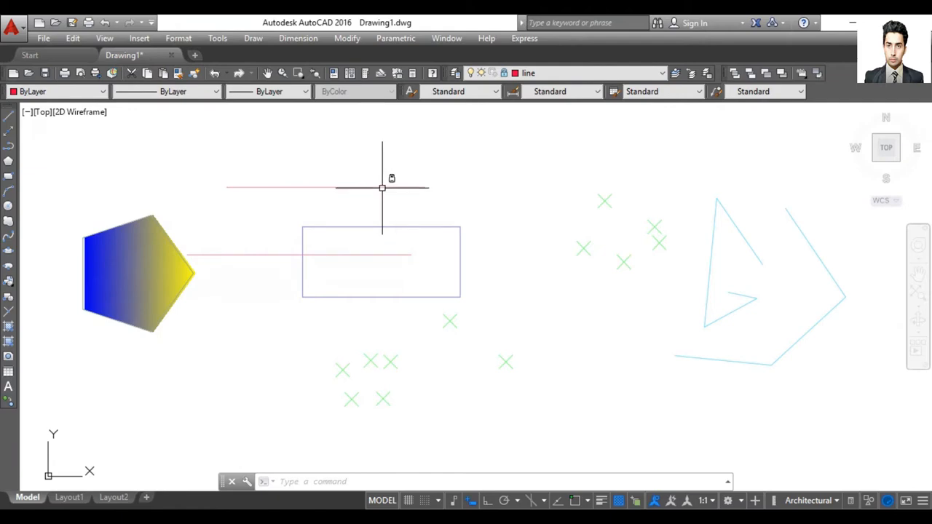
- Try to erase the upper red line while the line layer is locked
mouse_move(383, 187)
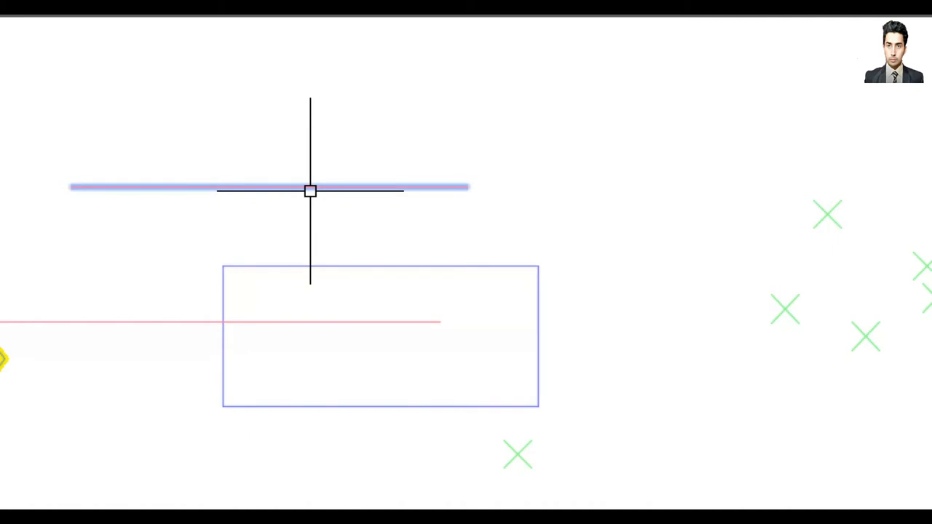
click(310, 191)
key(Delete)
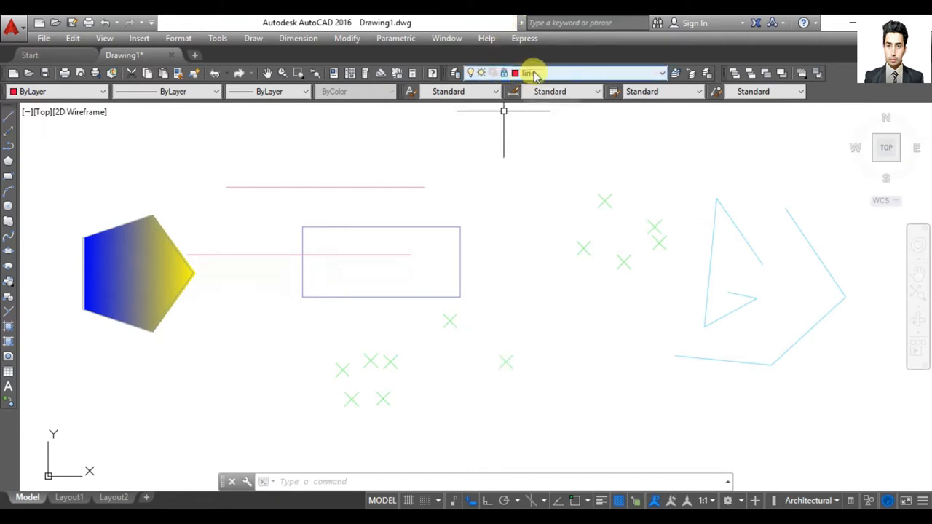
- Unlock the line layer and stretch the upper red line's right endpoint outward to a length of about 1'-3"
click(507, 76)
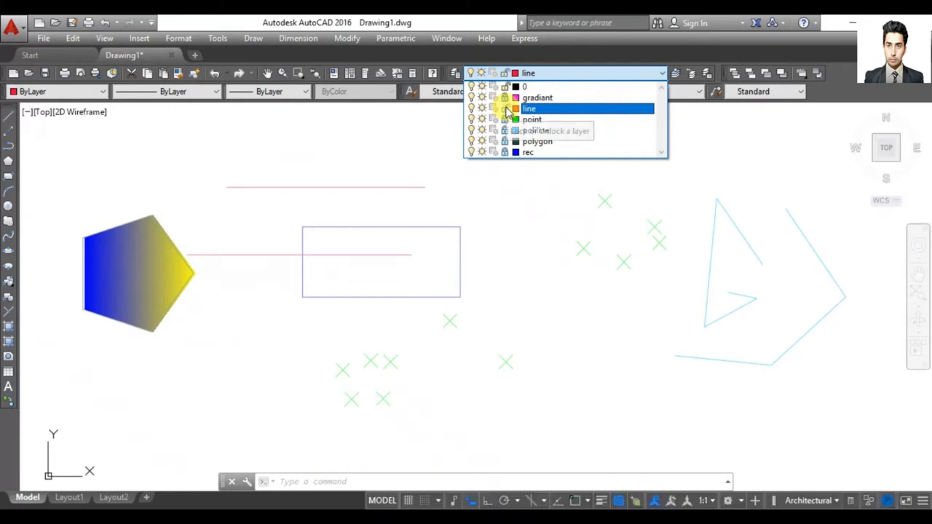
click(312, 187)
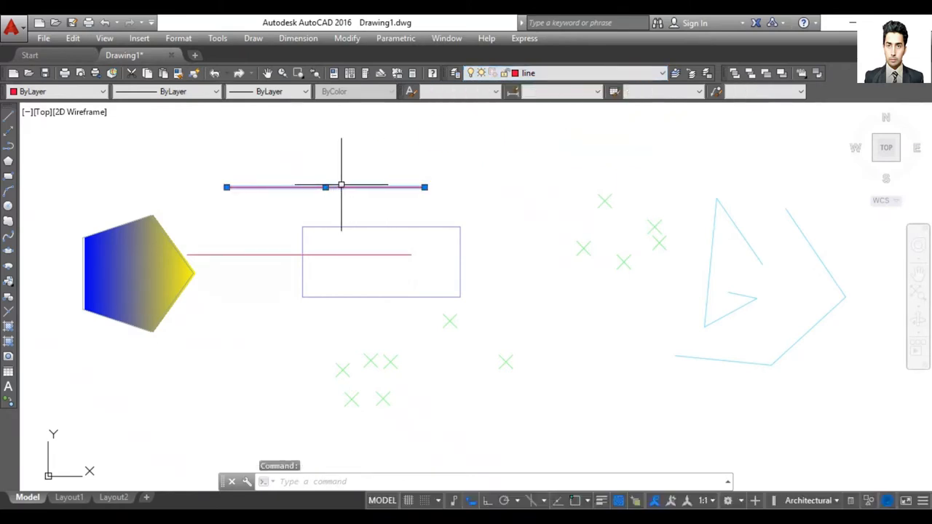
click(424, 187)
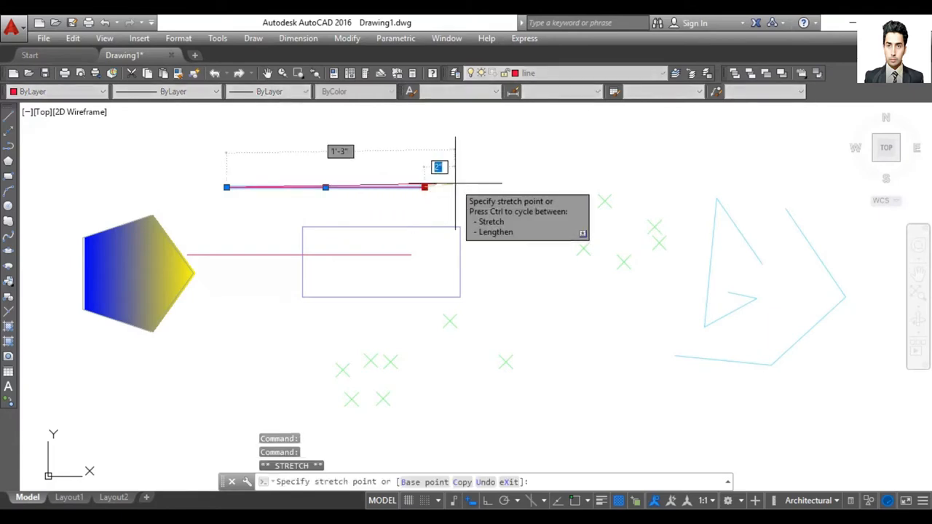
click(455, 183)
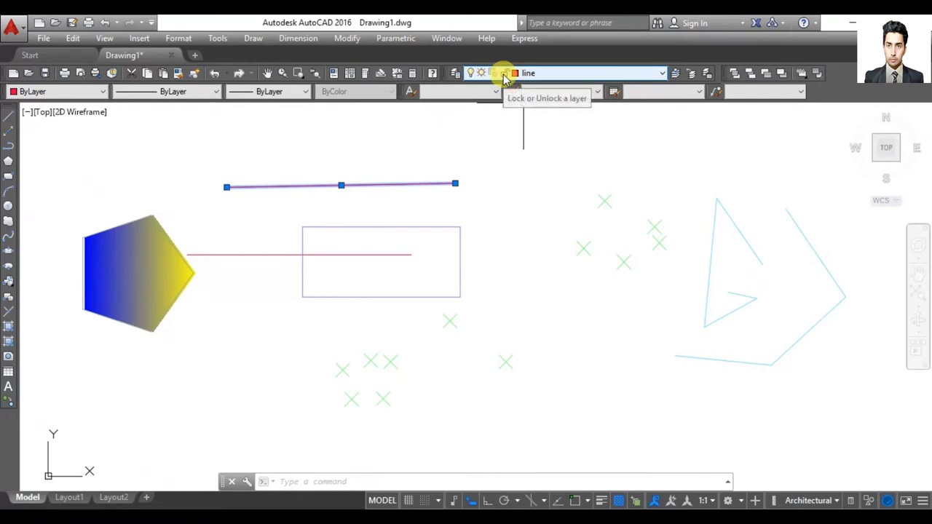
- Select every object with a crossing window and erase the two red lines on the unlocked line layer
click(507, 75)
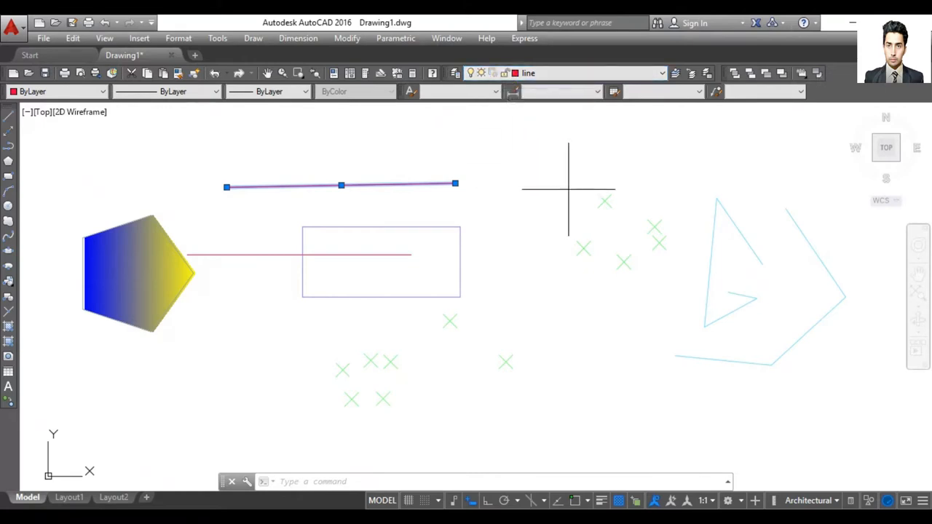
click(568, 188)
click(544, 262)
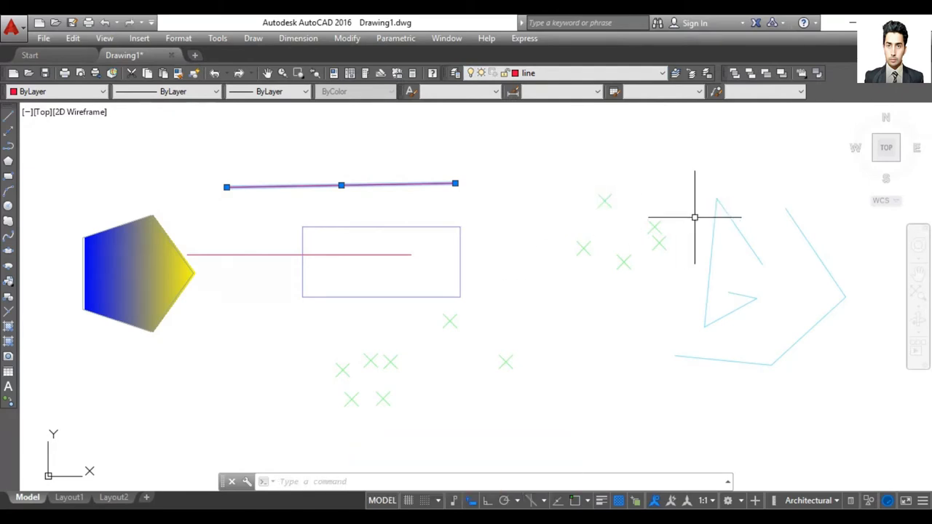
click(785, 123)
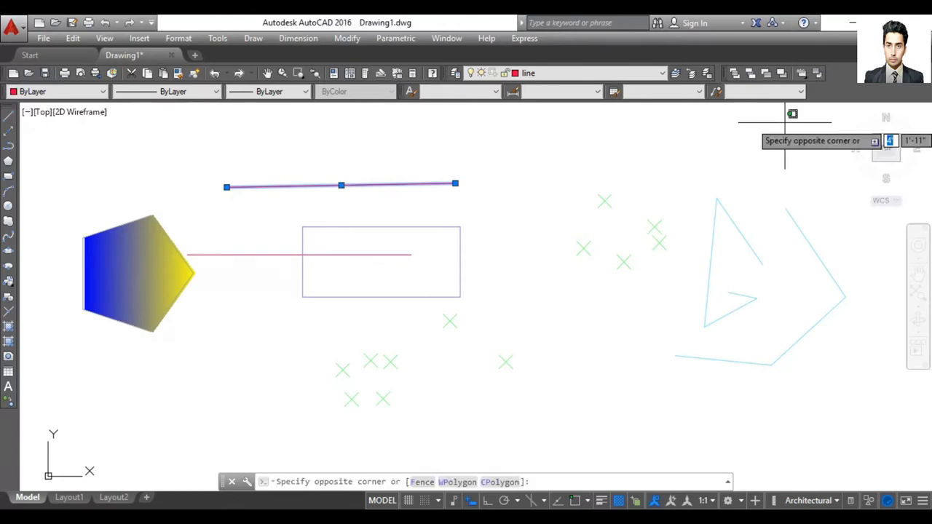
click(79, 434)
key(Delete)
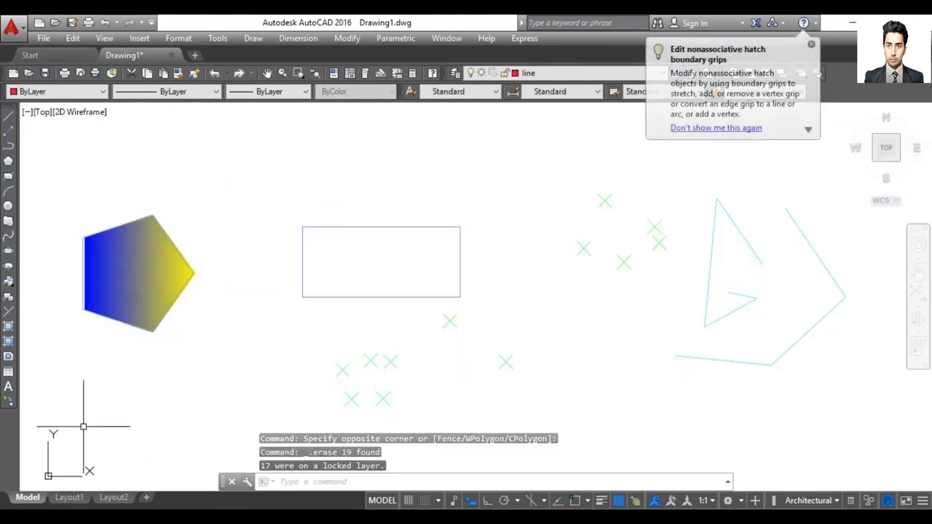
- Try to erase the objects on locked layers, first all together, then only the rectangle, two points and the inner polyline
click(799, 167)
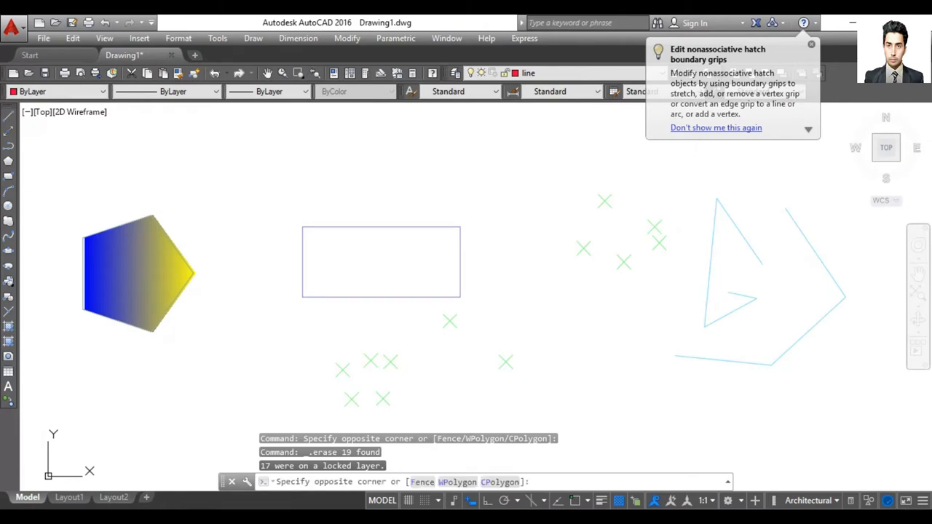
click(73, 415)
key(Delete)
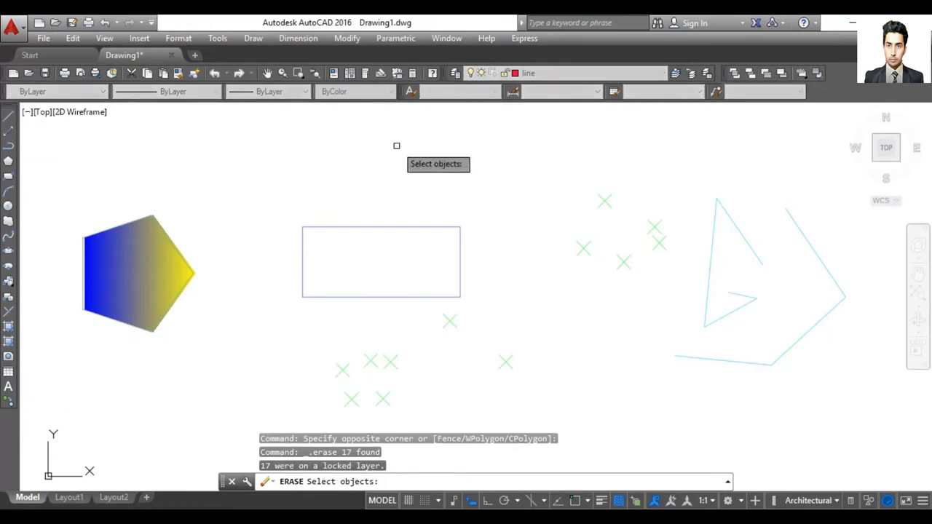
key(Escape)
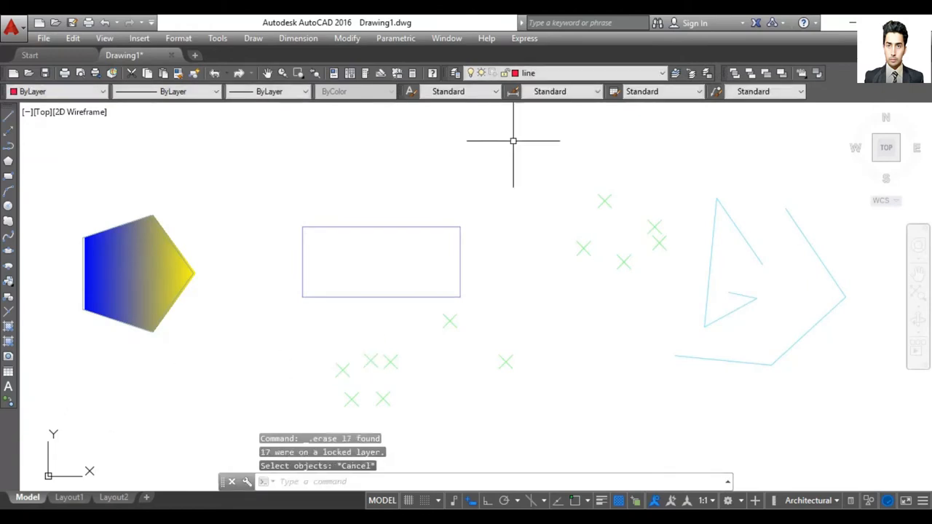
mouse_move(817, 170)
mouse_down()
mouse_move(630, 217)
mouse_move(375, 303)
mouse_up()
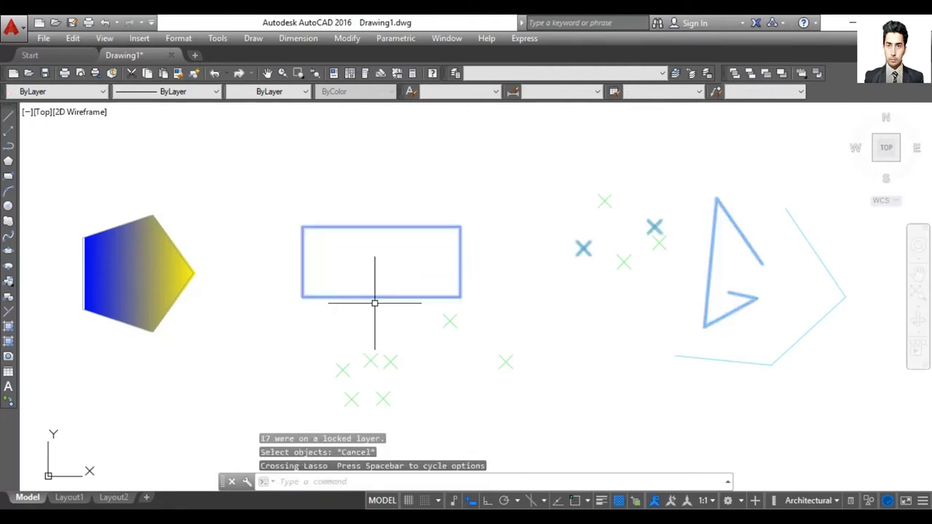
key(Delete)
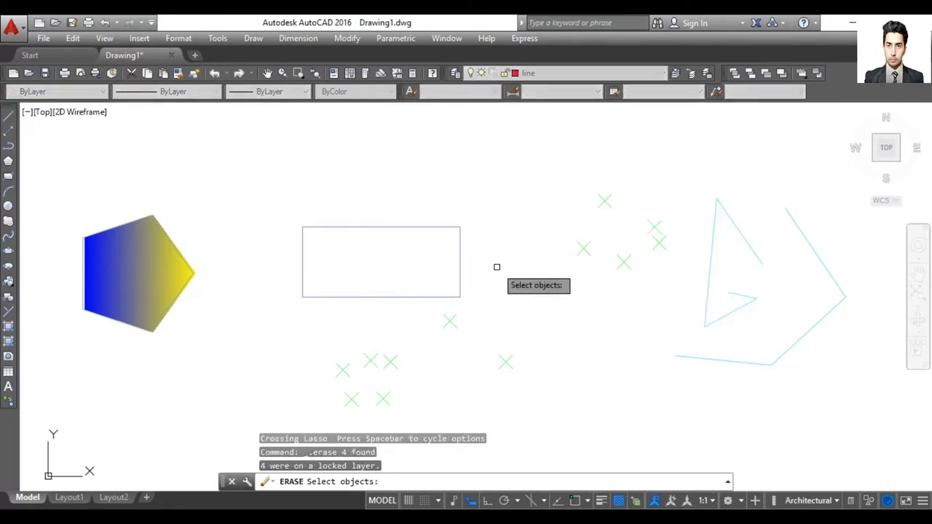
click(537, 251)
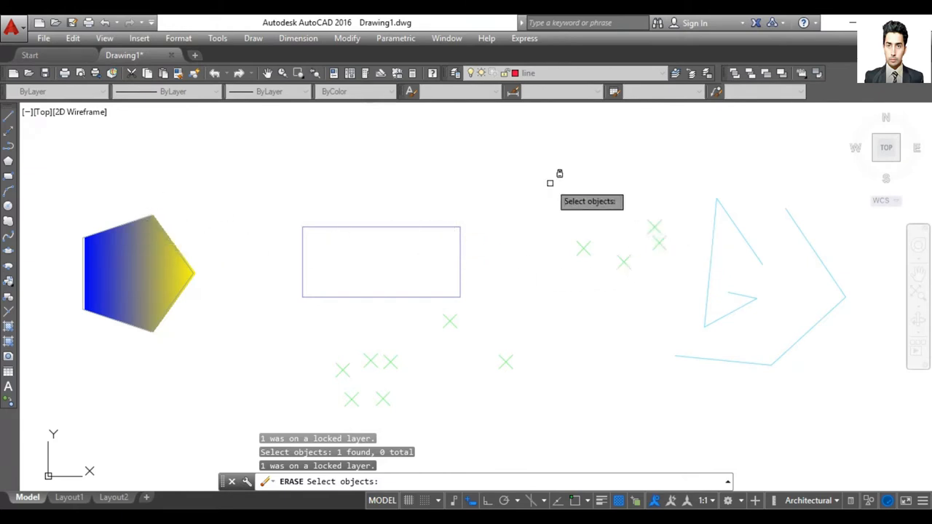
- Unlock the rec, polygon, poliline, point and gradiant layers in the layer properties
click(455, 75)
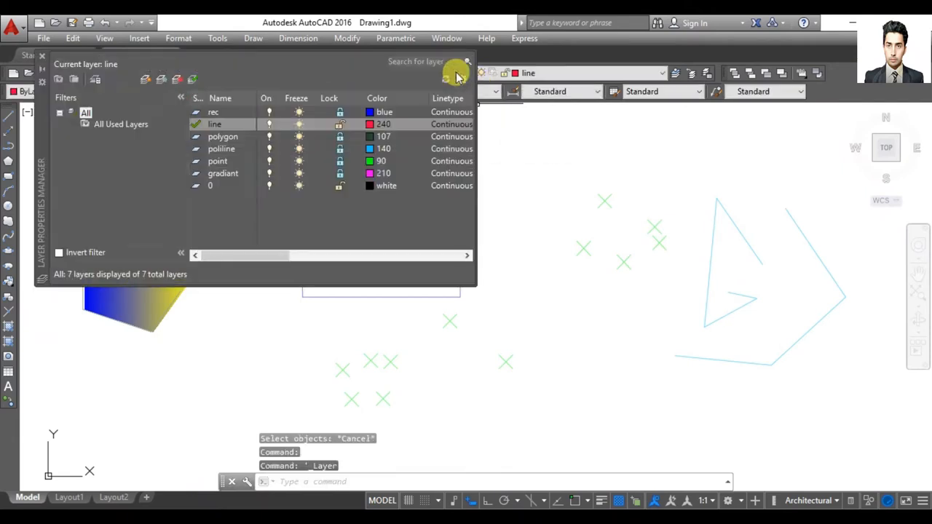
click(341, 112)
click(339, 136)
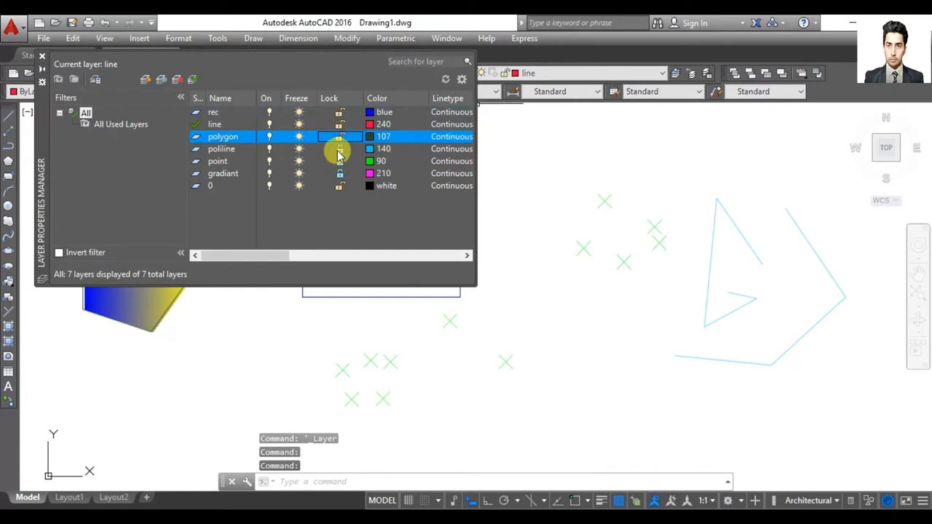
click(339, 149)
click(338, 161)
click(338, 173)
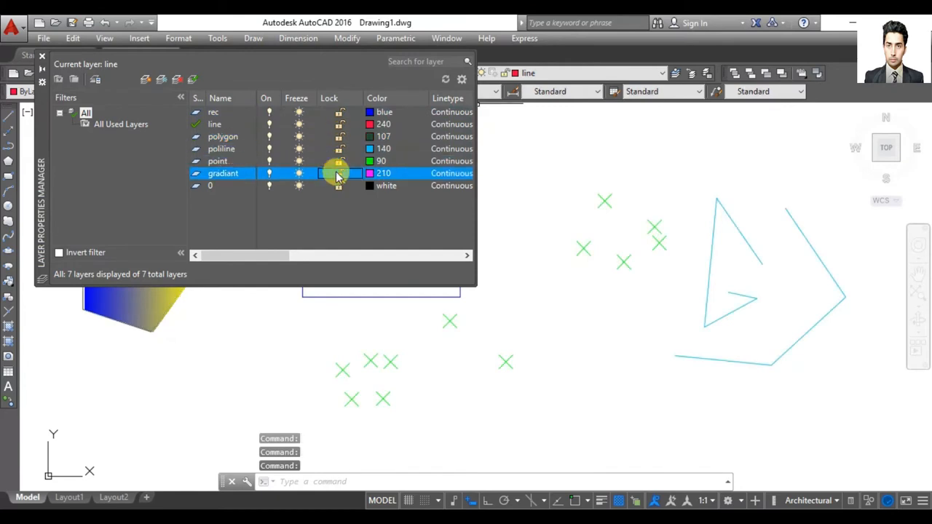
click(43, 60)
- Select all remaining objects in the drawing and erase them
key(ctrl+a)
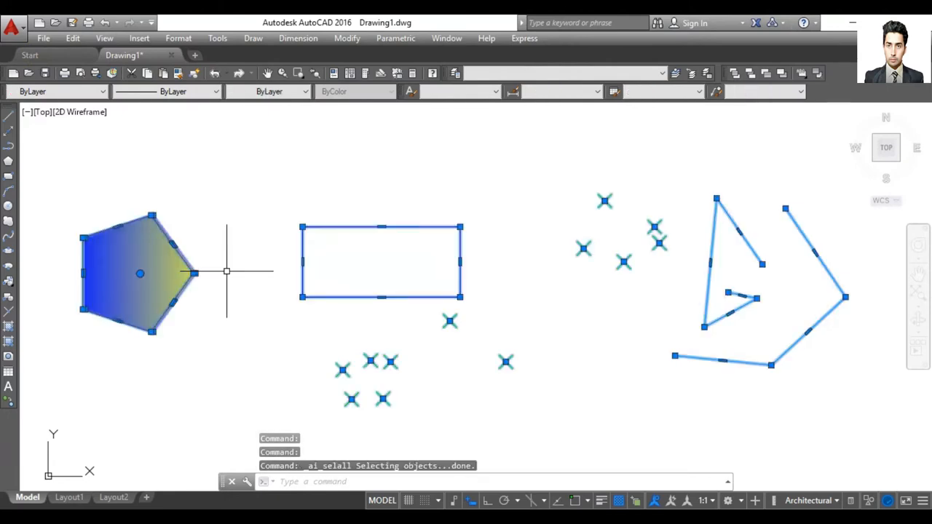
key(Delete)
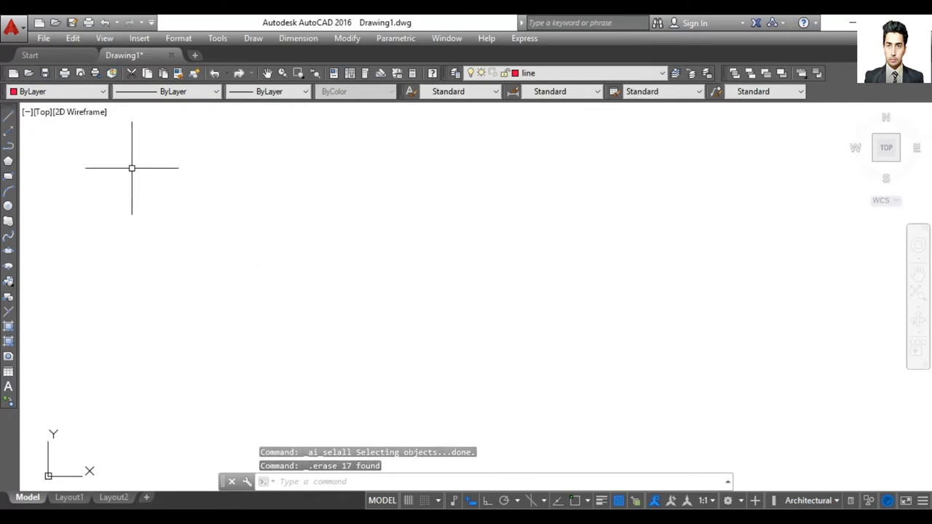
- Make rec the current layer and draw a horizontal rectangle near the middle of the empty drawing area
click(560, 74)
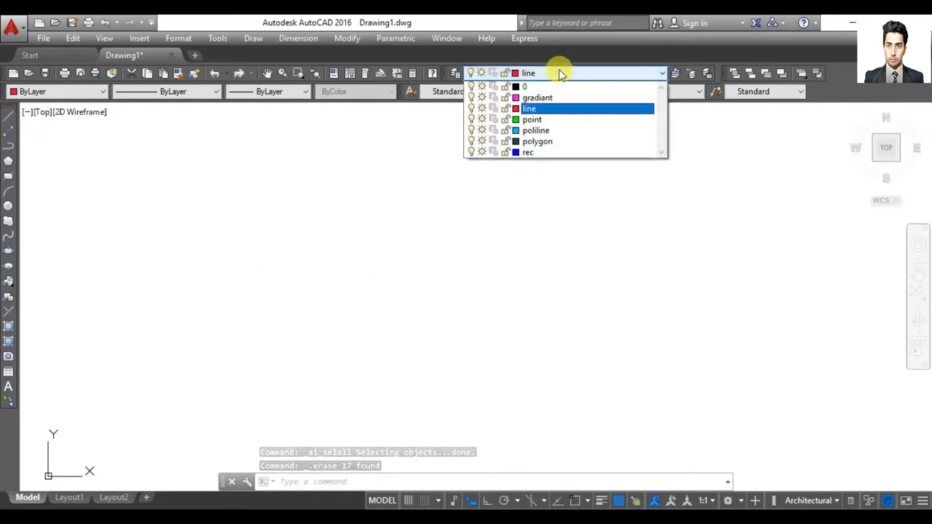
click(529, 152)
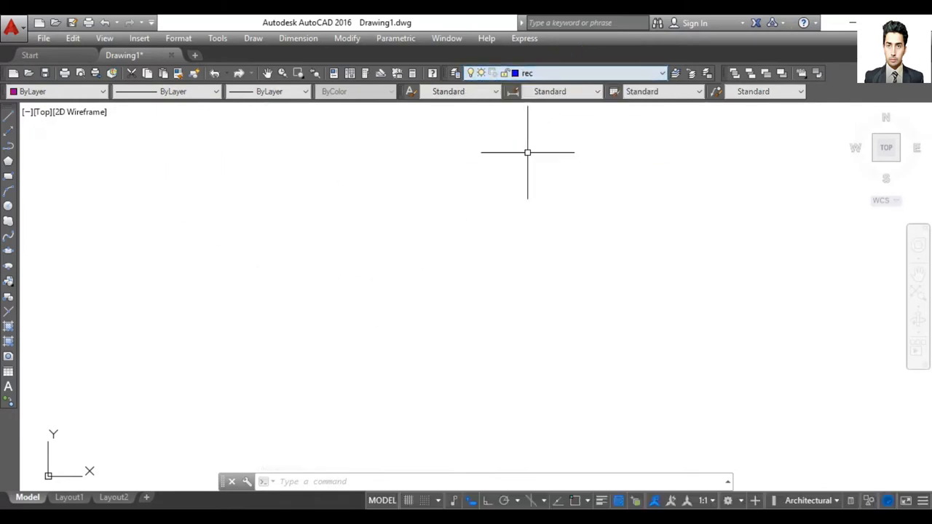
click(8, 179)
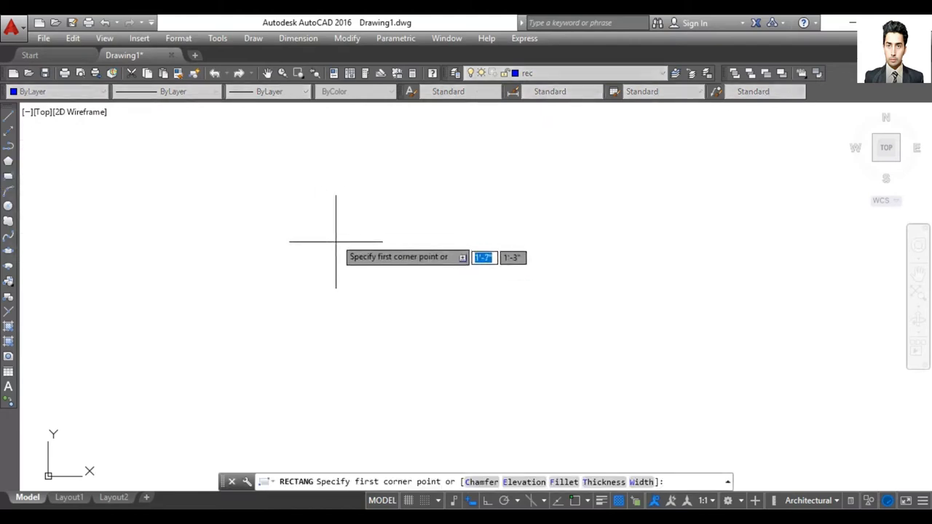
click(365, 230)
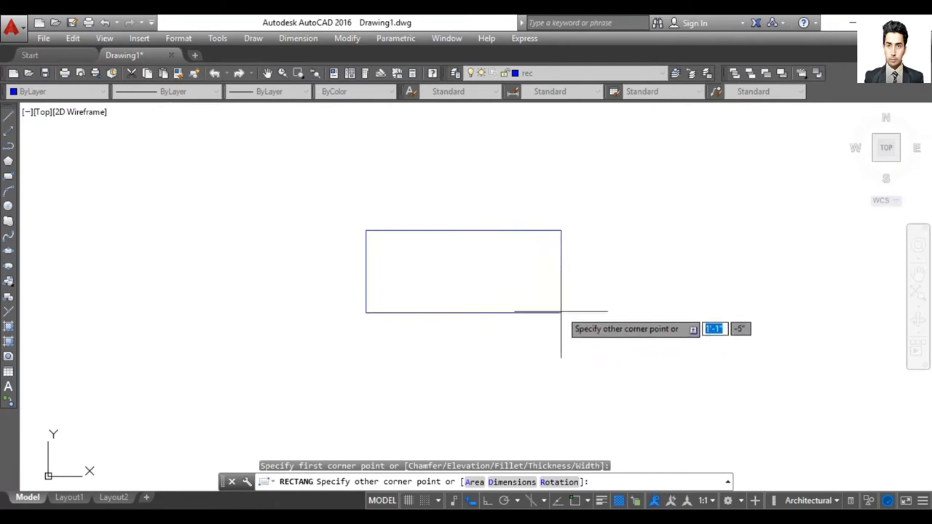
click(523, 291)
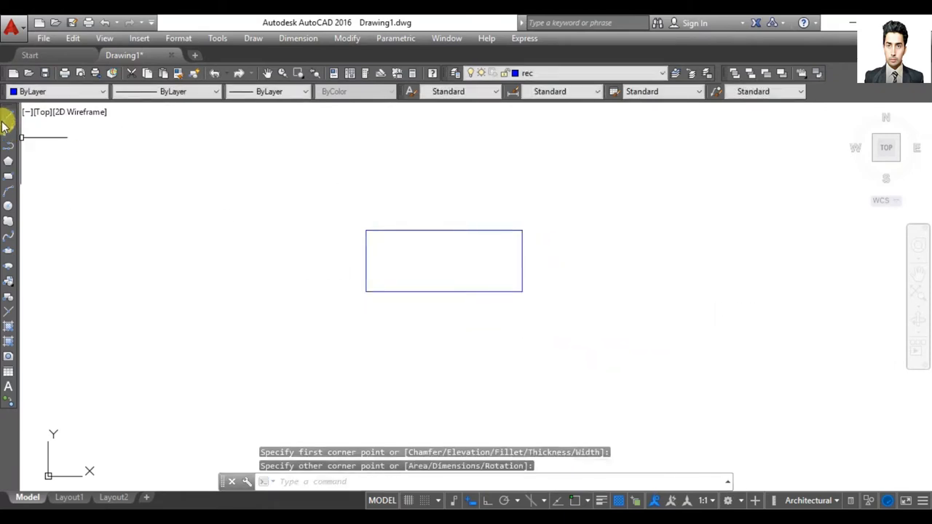
- Make line the current layer and start the Line command
click(574, 75)
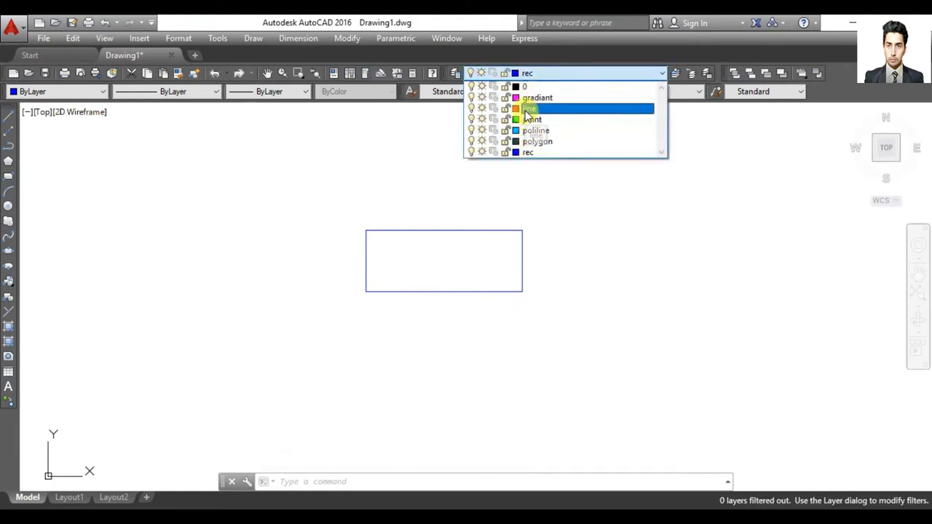
click(527, 108)
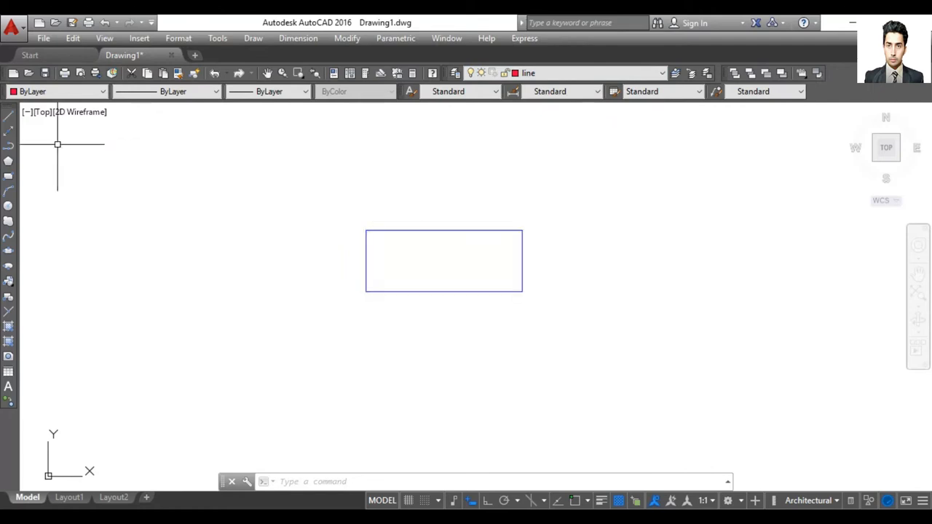
click(9, 119)
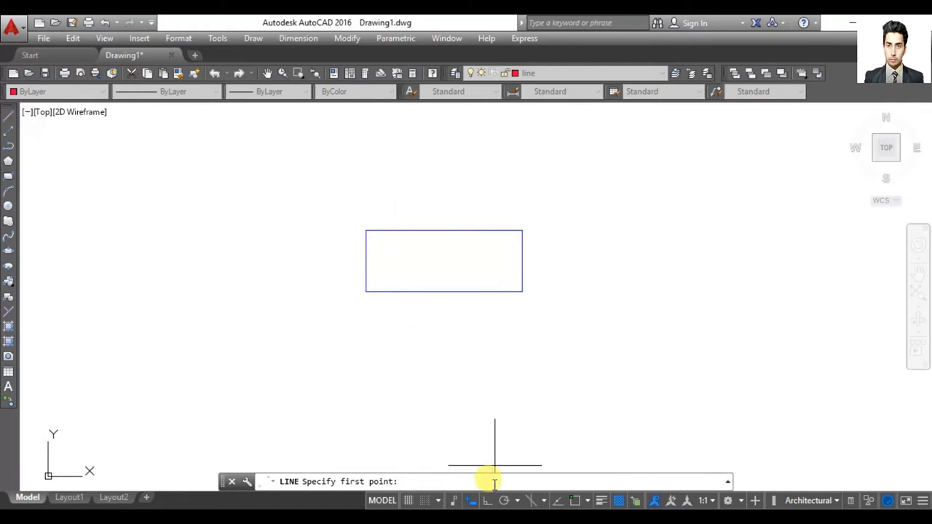
- Turn on object snap and object snap tracking with all object snap modes selected
click(440, 502)
click(444, 483)
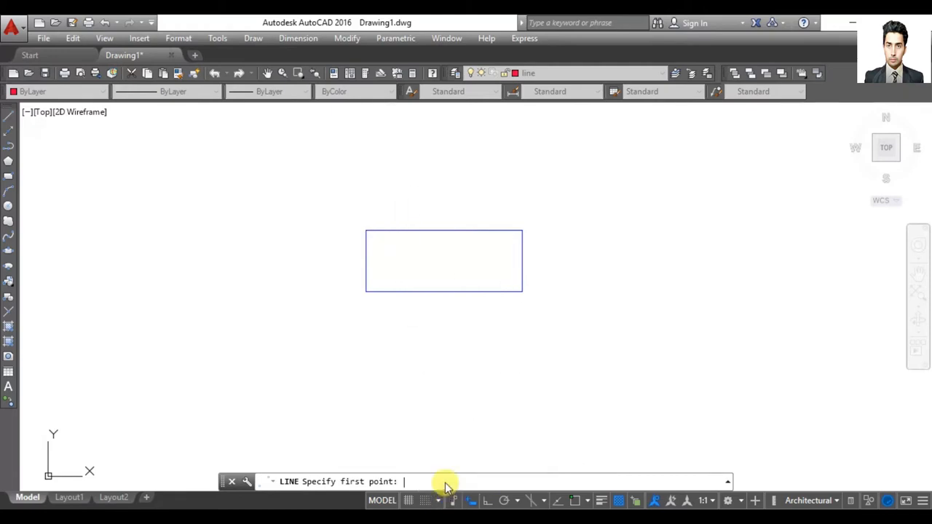
click(439, 138)
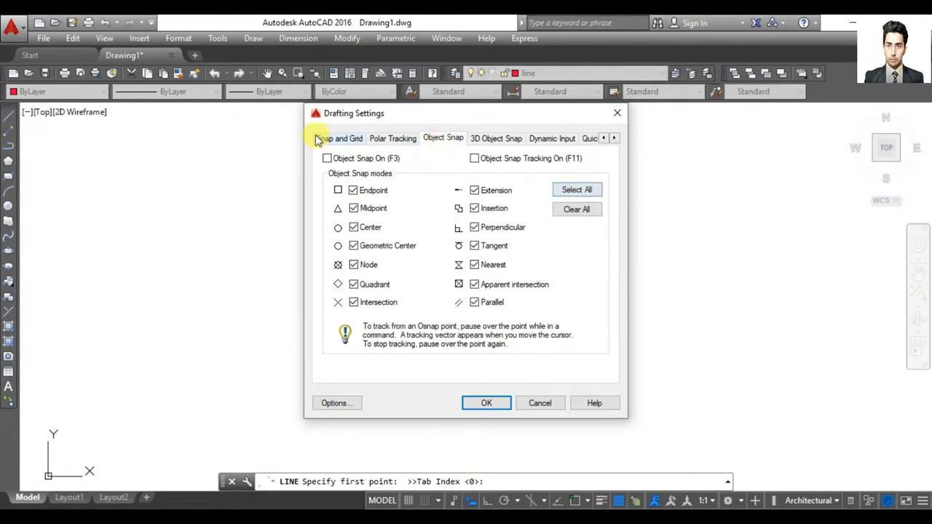
click(475, 159)
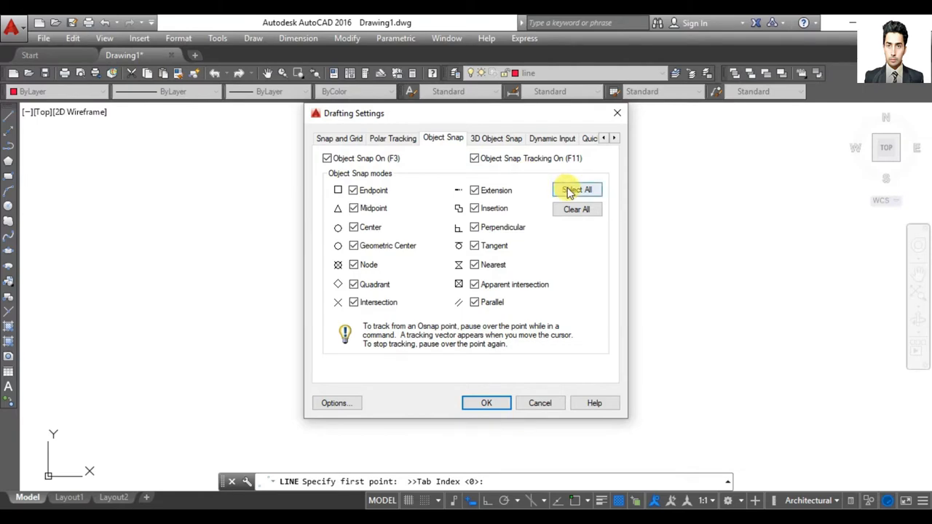
click(482, 406)
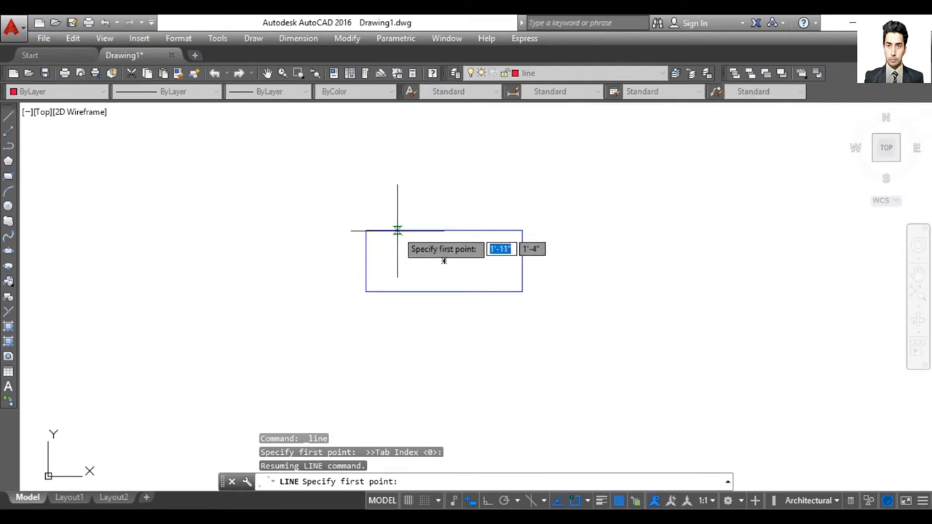
- Draw a vertical line across the rectangle near its left side, from the upper edge to the lower edge
click(397, 231)
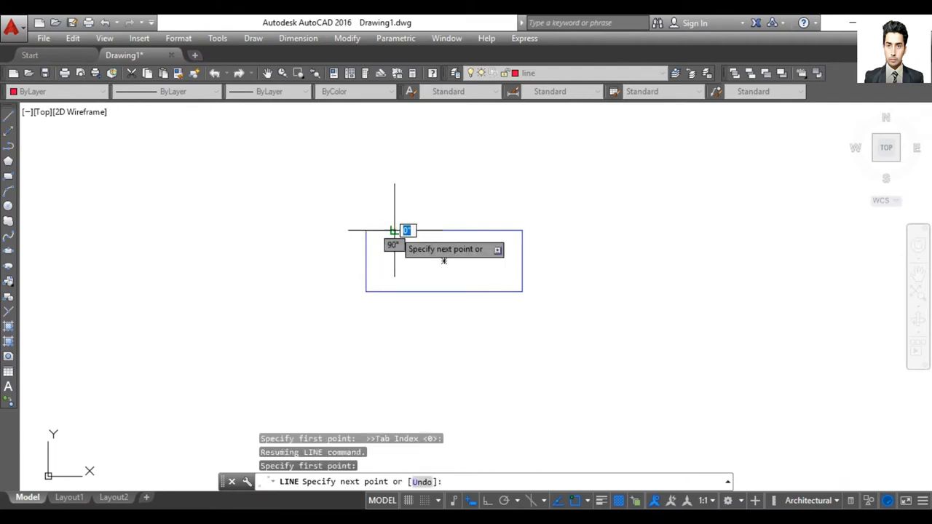
click(395, 292)
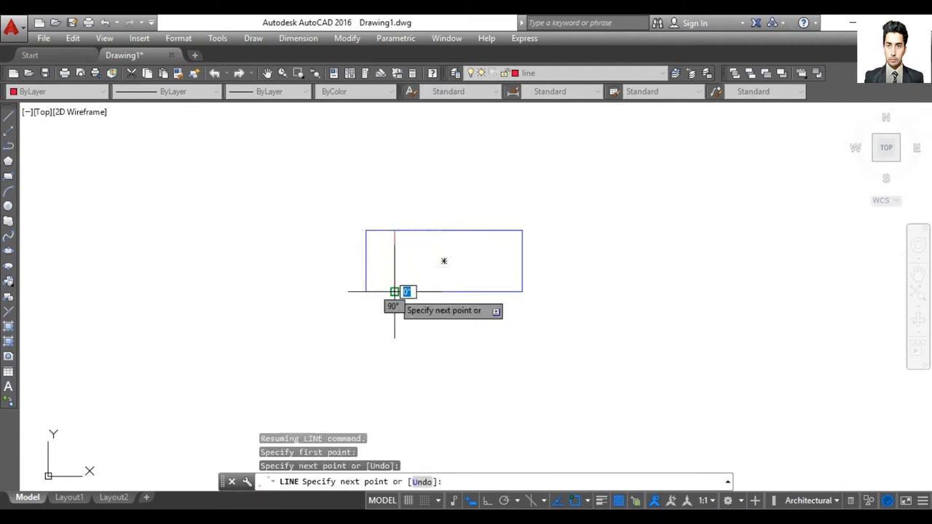
key(Return)
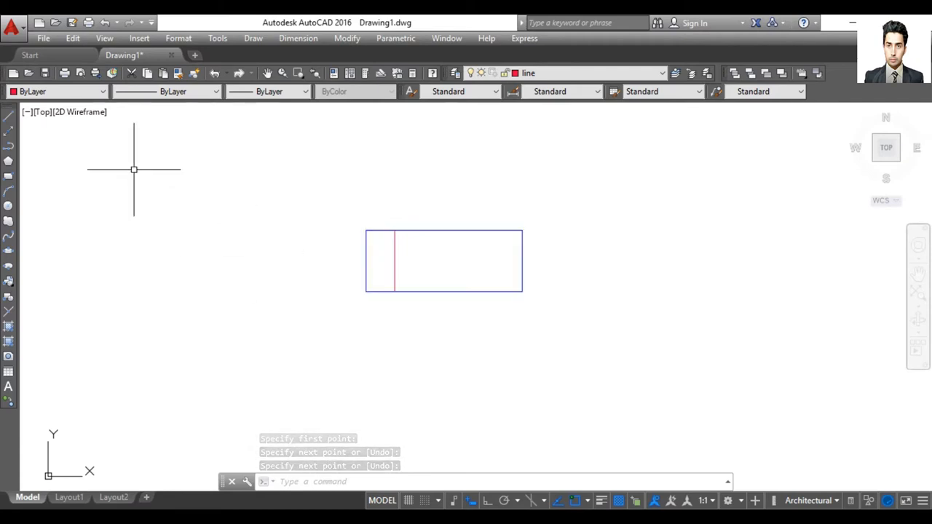
- Draw a vertical line straight down from the rectangle's lower-left corner using Ortho mode, and turn Ortho off
click(9, 116)
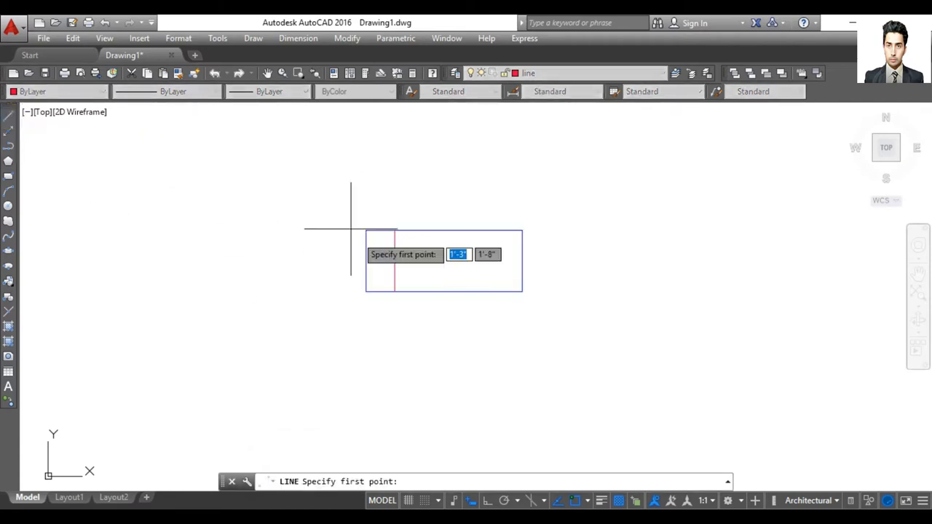
click(366, 292)
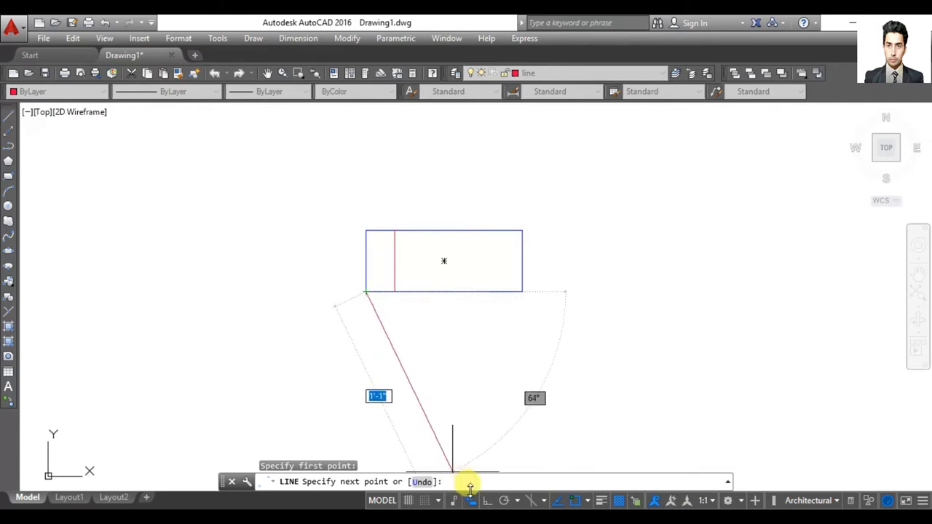
click(489, 501)
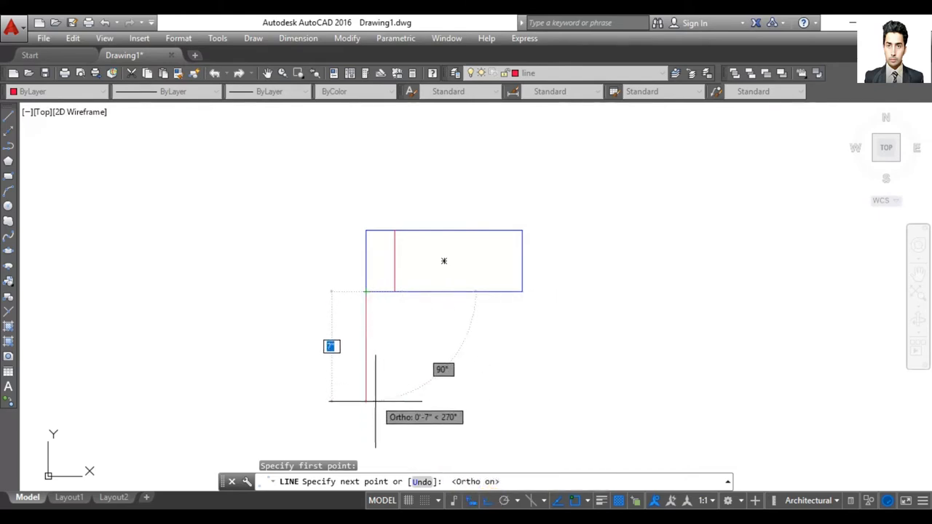
click(371, 450)
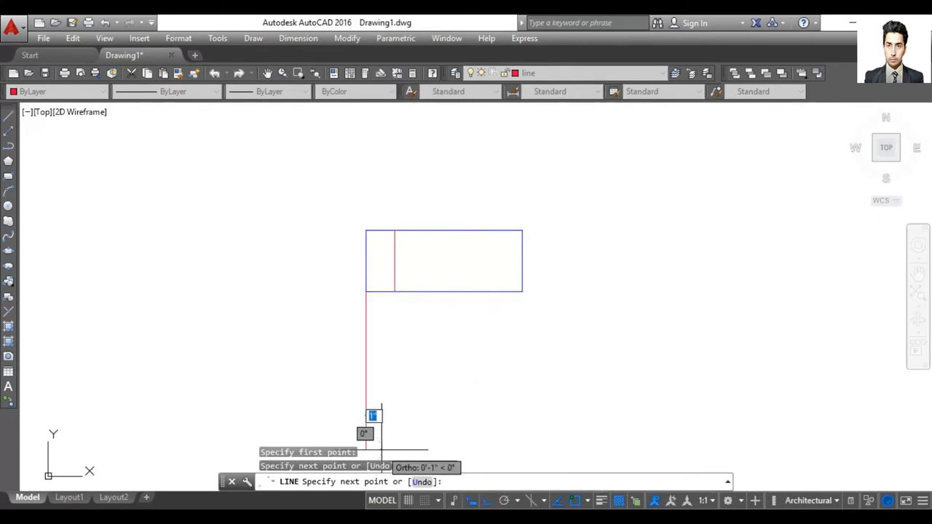
key(Return)
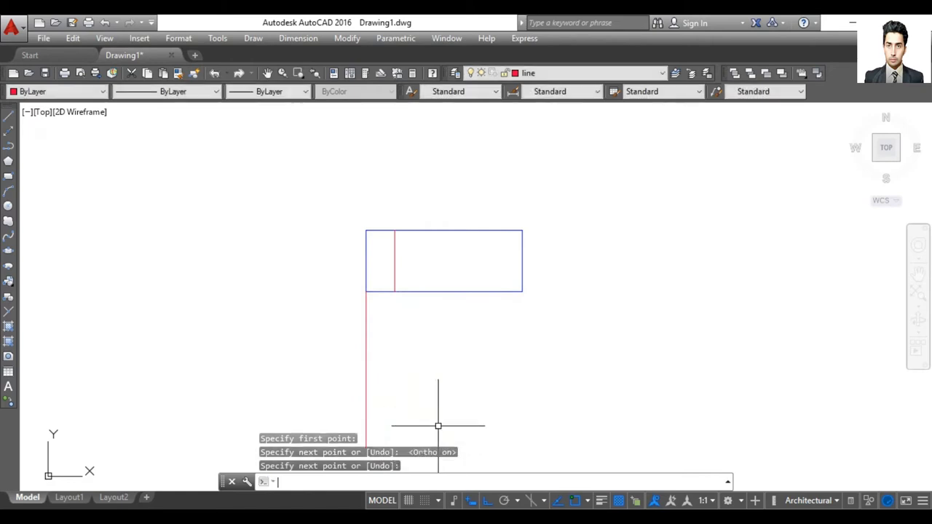
click(488, 501)
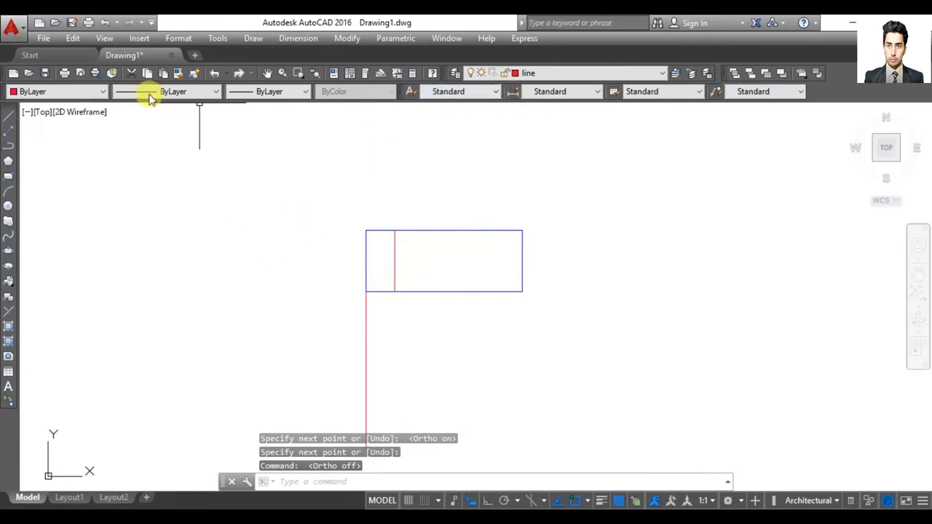
- Create a new layer named "arc layer" and make it the current layer
click(454, 75)
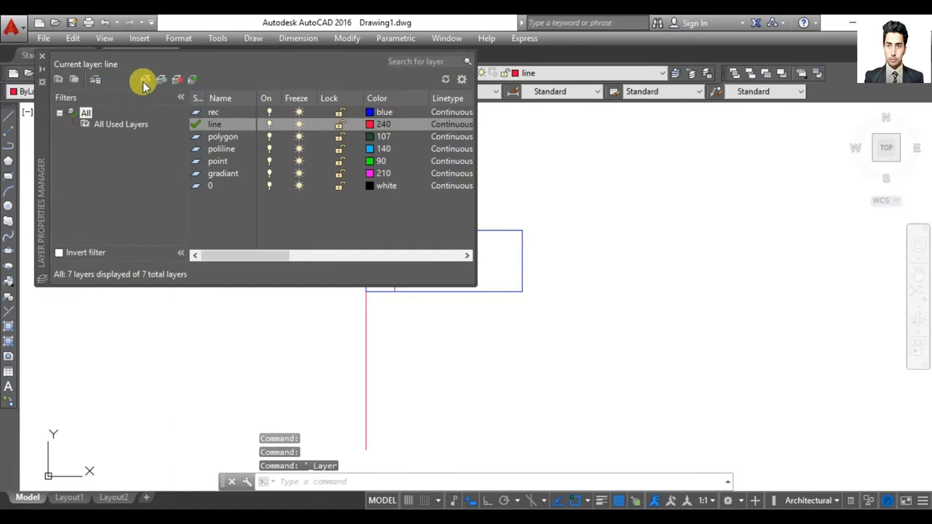
click(145, 80)
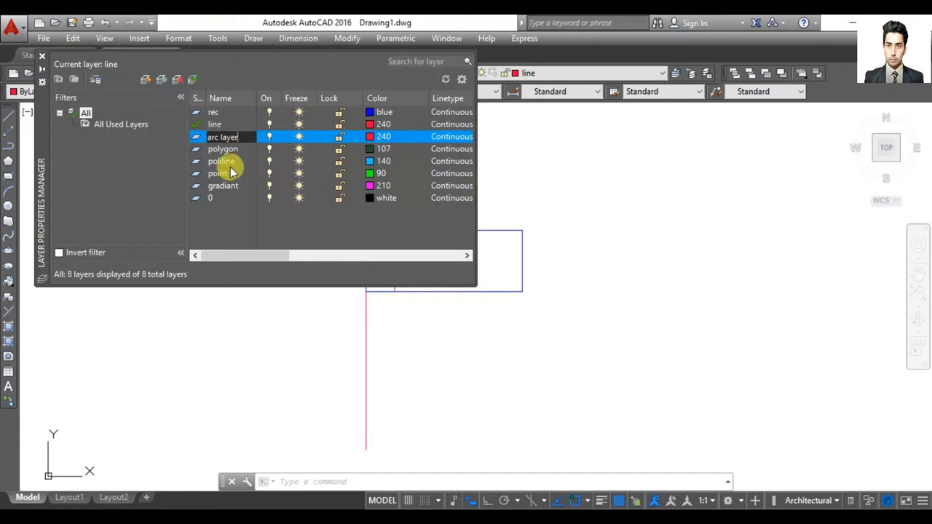
double_click(197, 138)
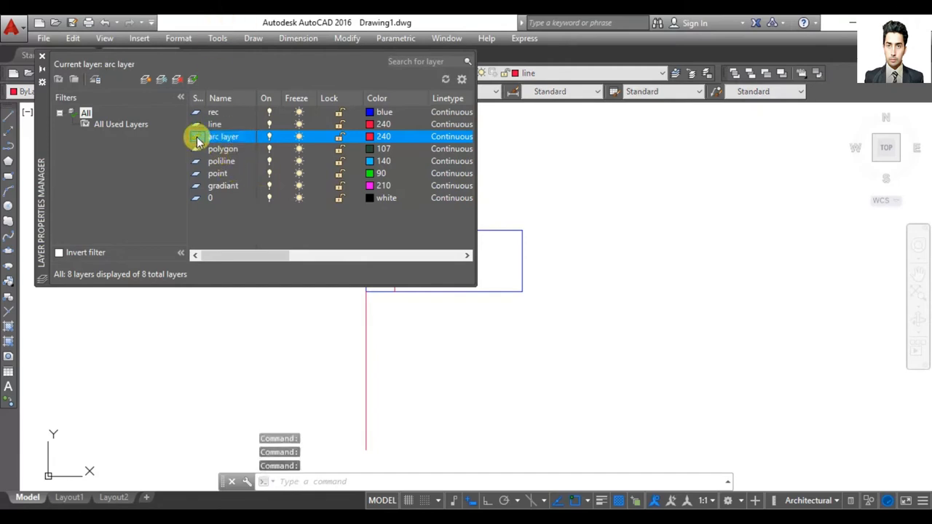
click(664, 182)
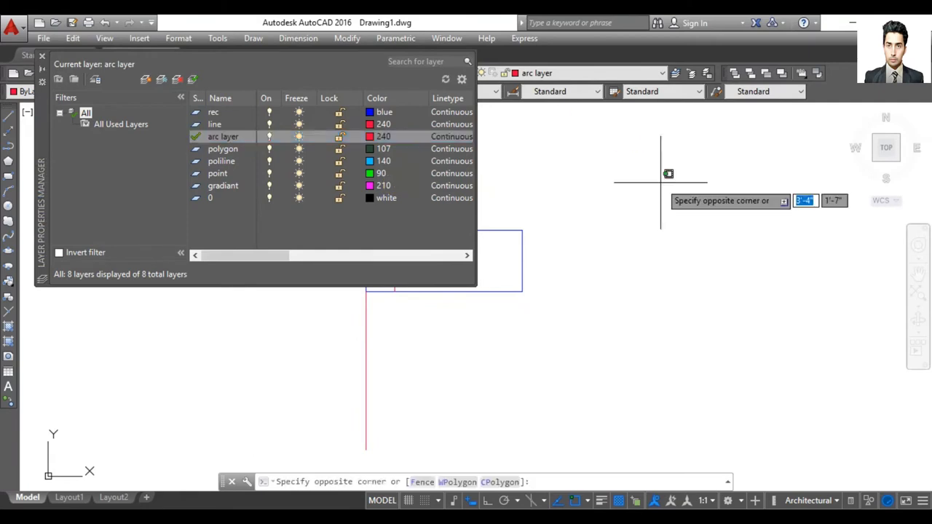
key(Escape)
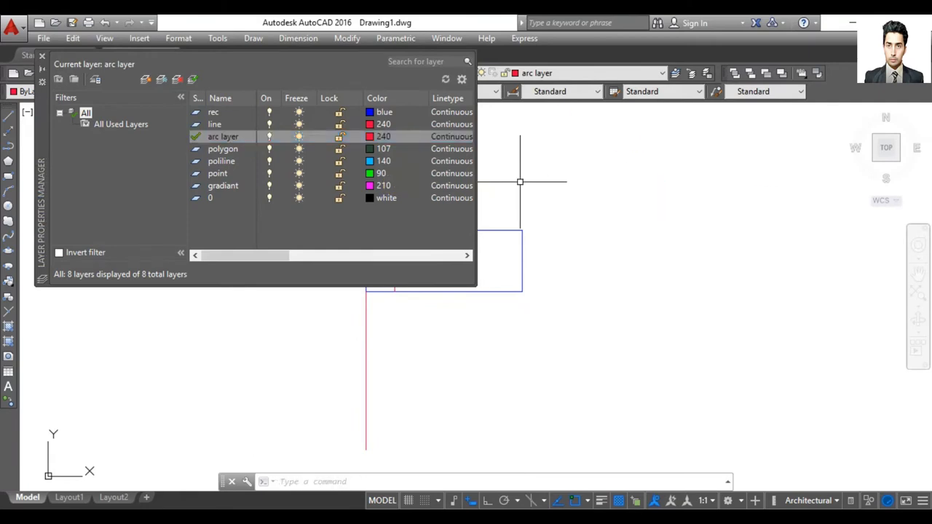
- Set the colour of arc layer to index 210 and close the layer manager
click(372, 137)
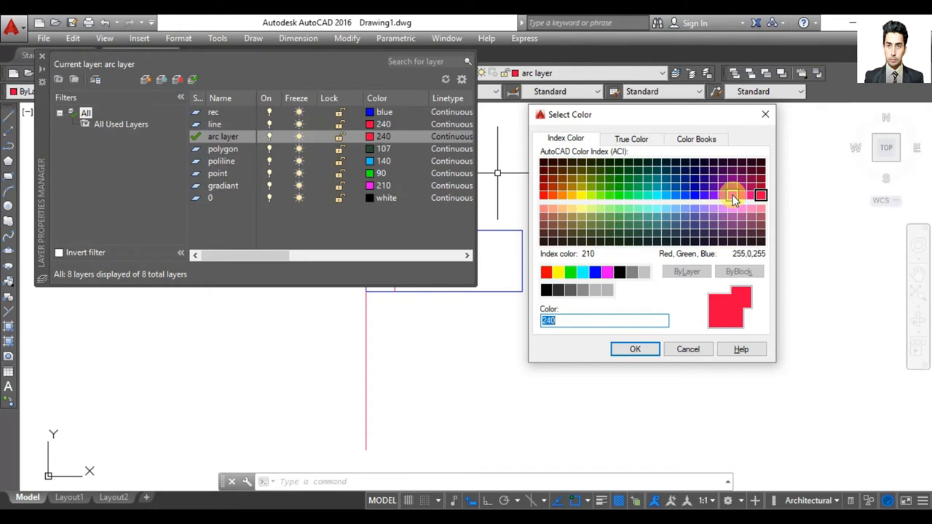
click(732, 197)
click(625, 350)
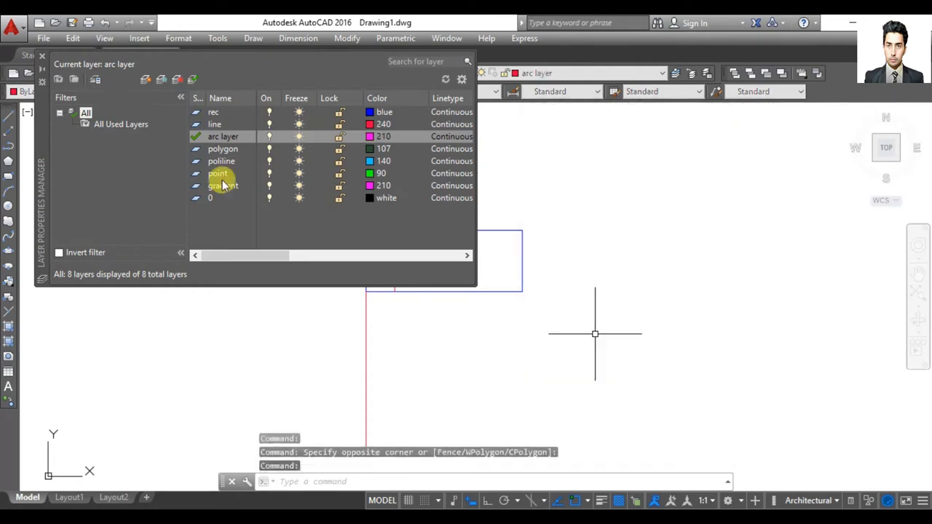
click(41, 55)
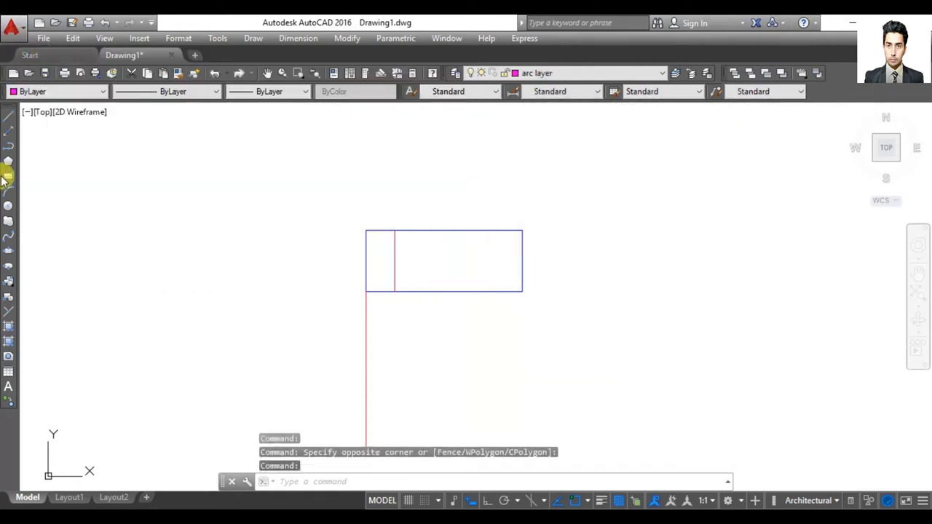
- Draw a three-point arc inside the rectangle, bulging left and down and open toward the upper right
click(9, 191)
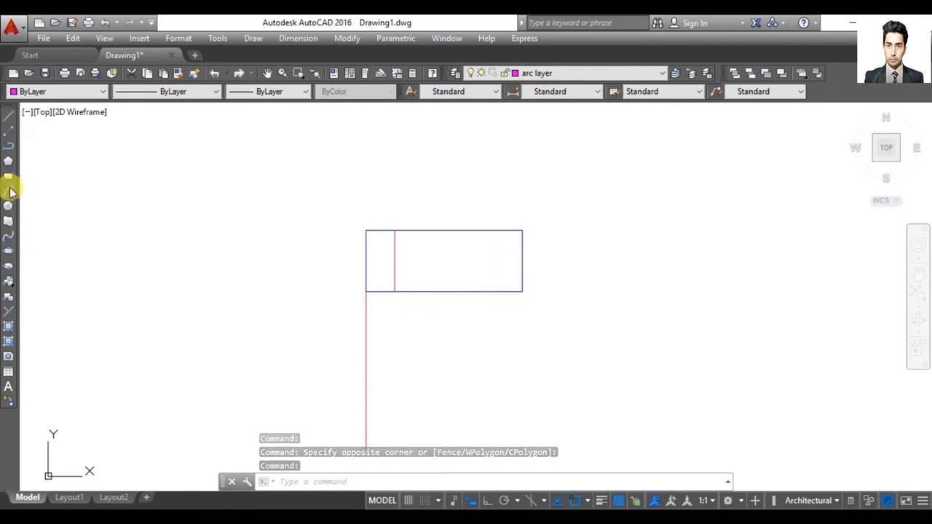
click(432, 244)
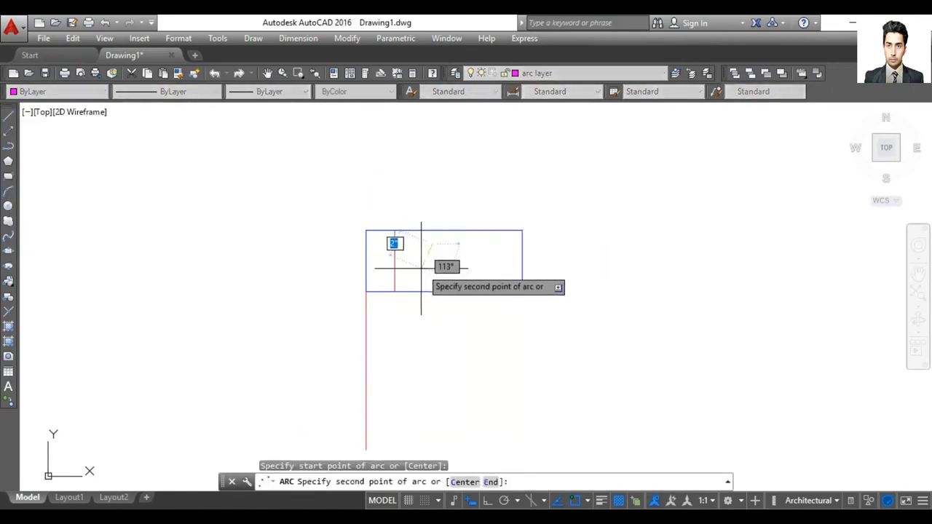
click(421, 274)
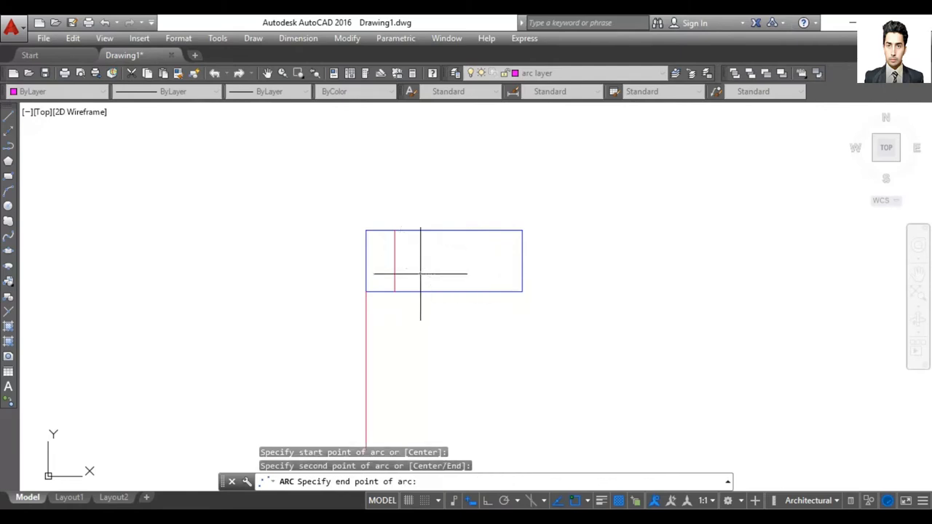
click(458, 276)
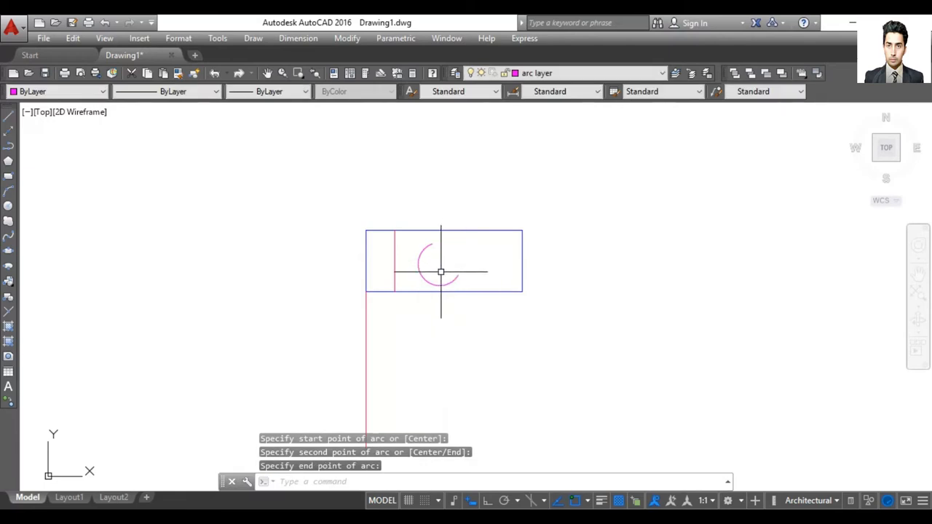
- Make polygon the current layer and draw a 5-sided polygon inscribed in a circle, centred on the arc's centre and reaching the arc
click(554, 73)
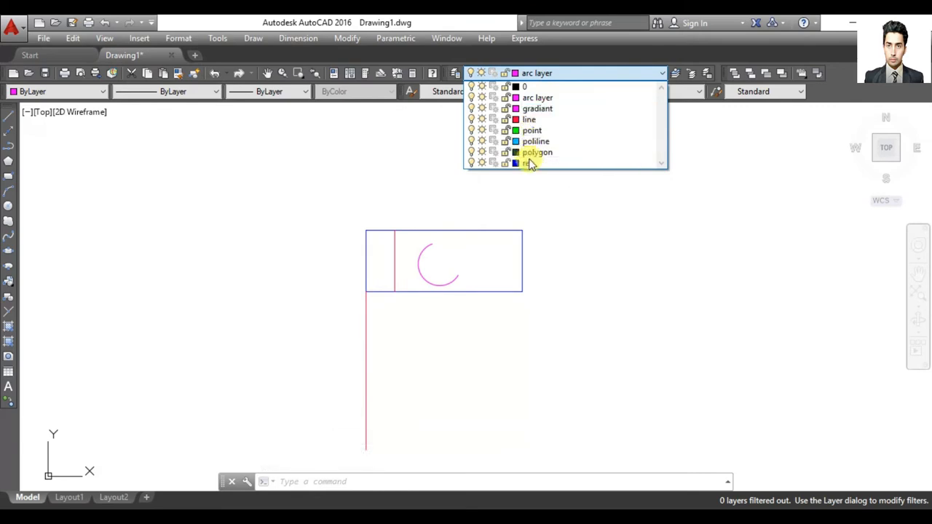
click(529, 153)
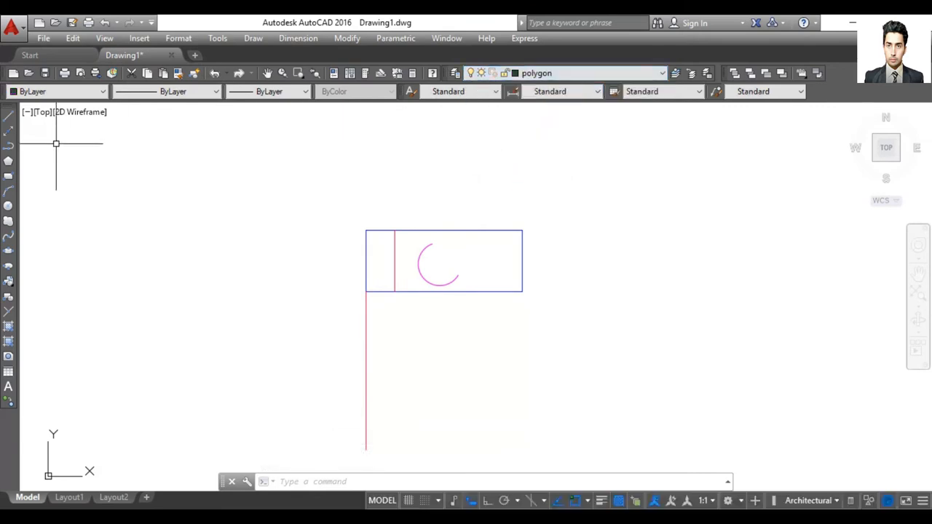
click(8, 162)
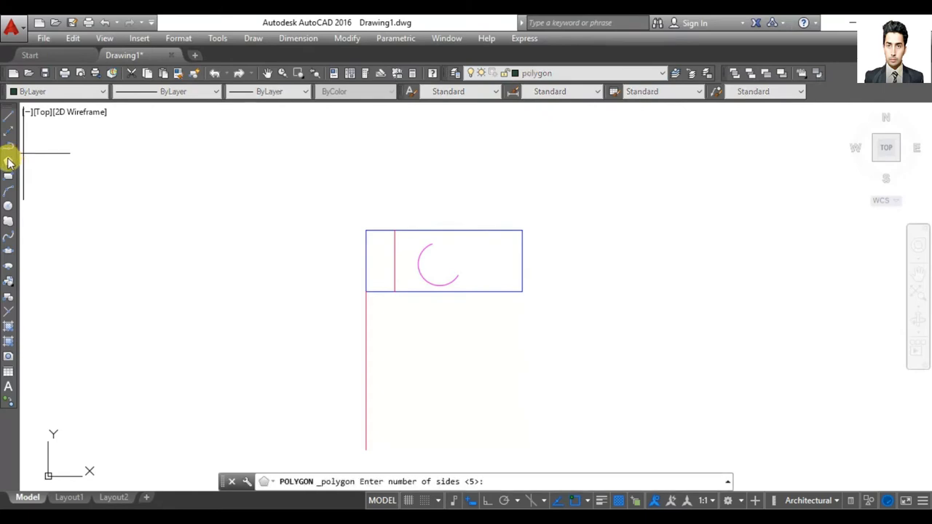
click(440, 263)
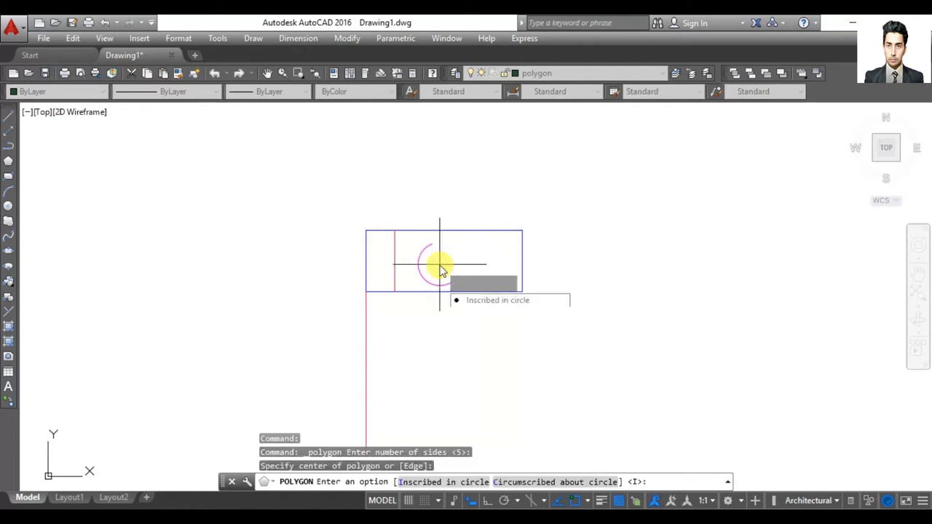
click(477, 300)
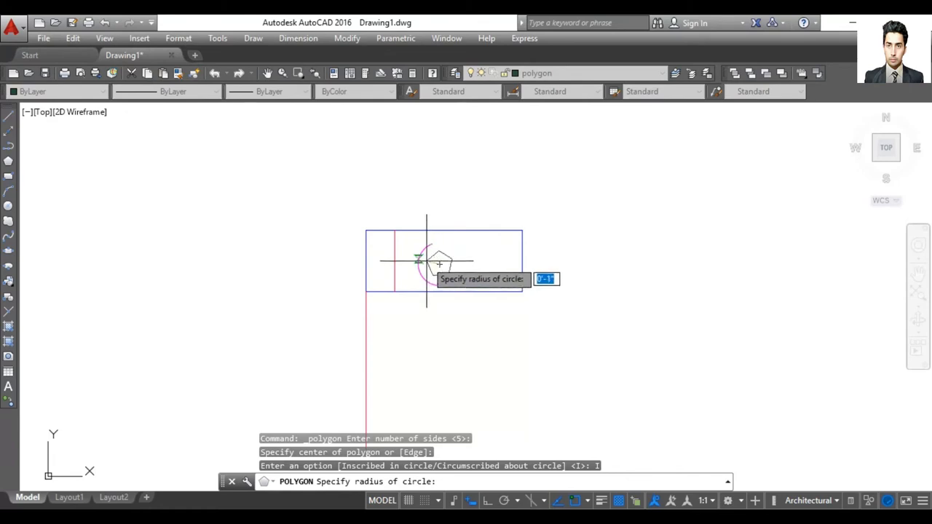
click(425, 259)
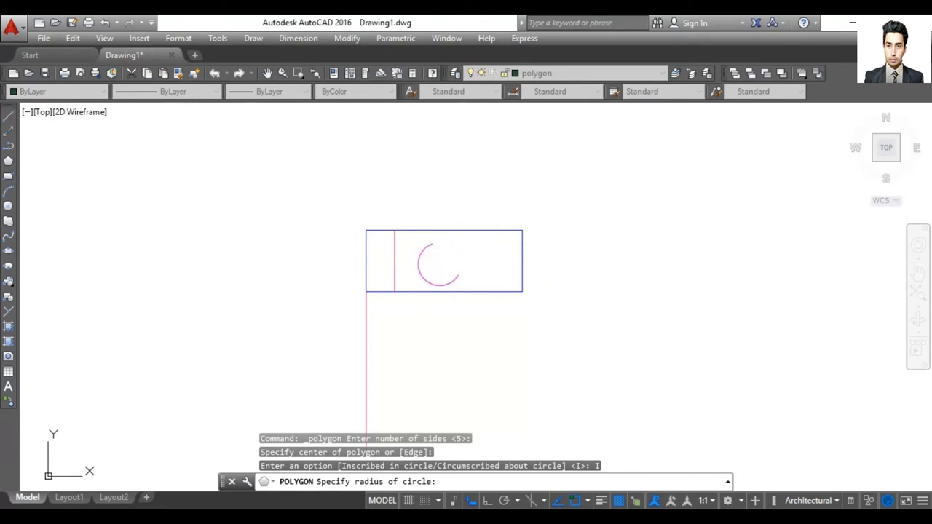
- Check the vertex grip options at two corners of the pentagon and erase the pentagon
click(433, 248)
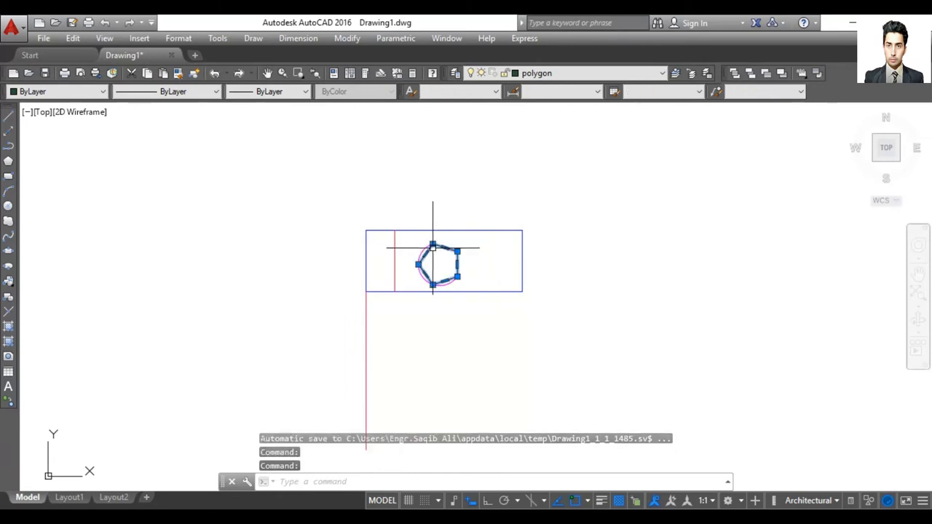
mouse_move(434, 246)
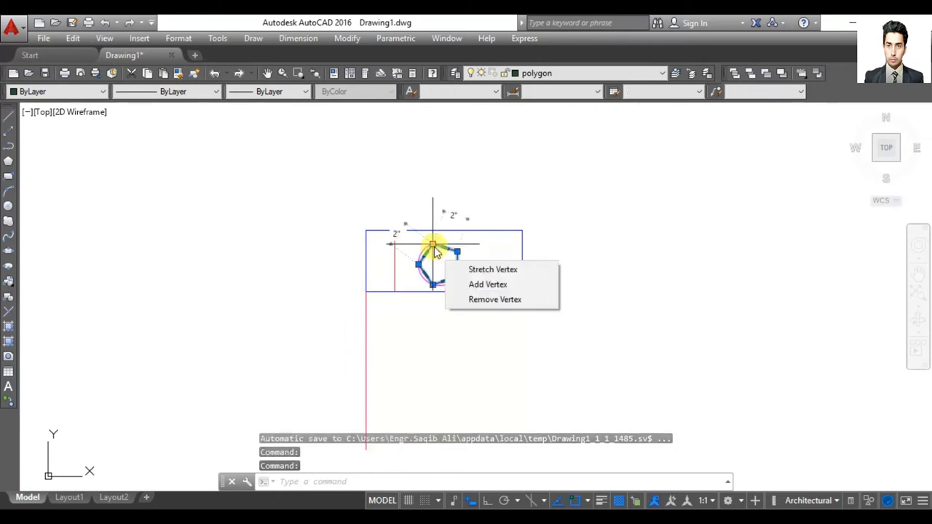
key(Escape)
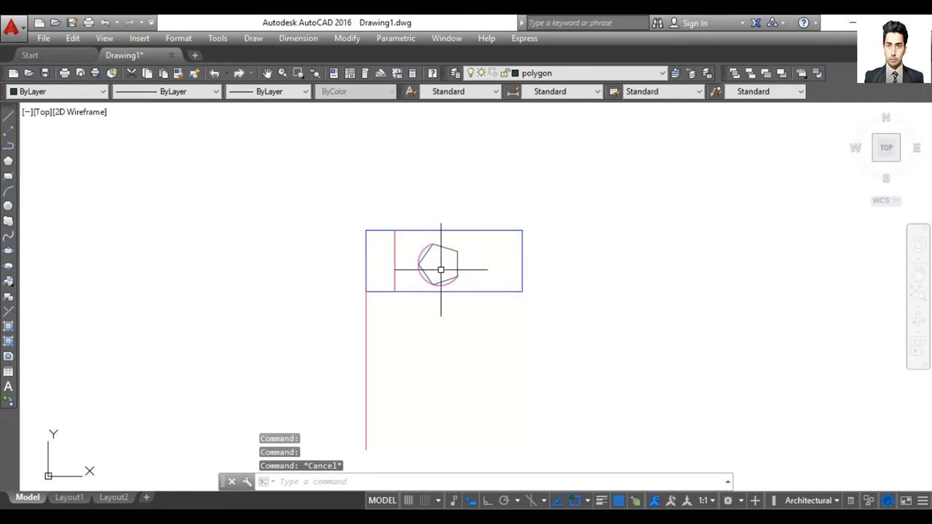
click(457, 255)
mouse_move(458, 252)
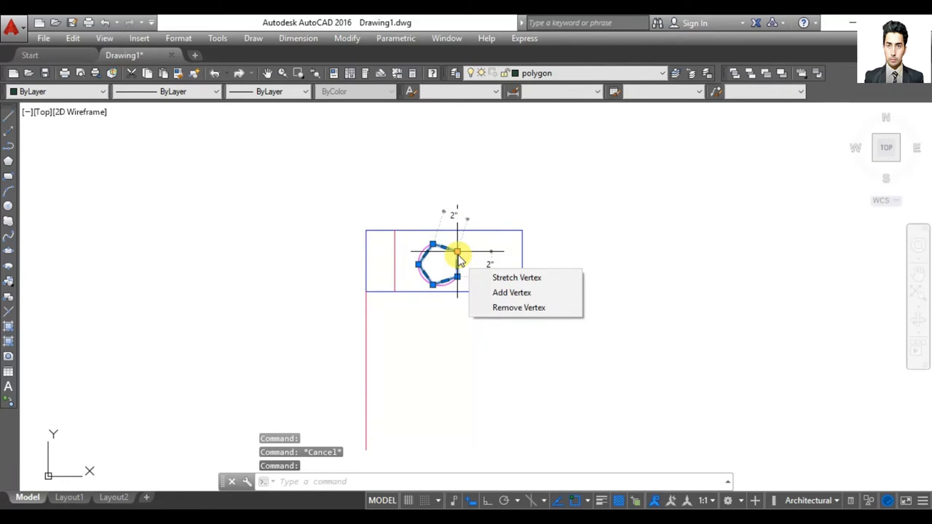
key(Escape)
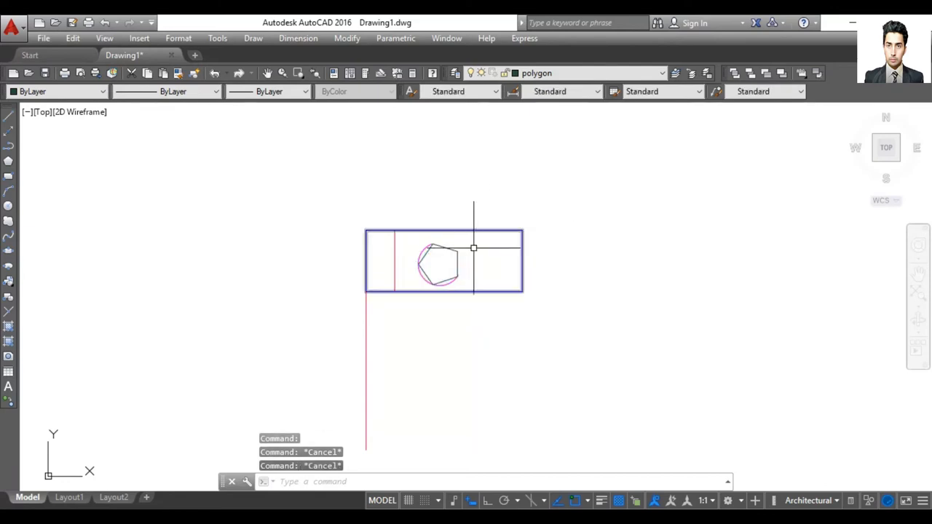
click(454, 251)
key(Delete)
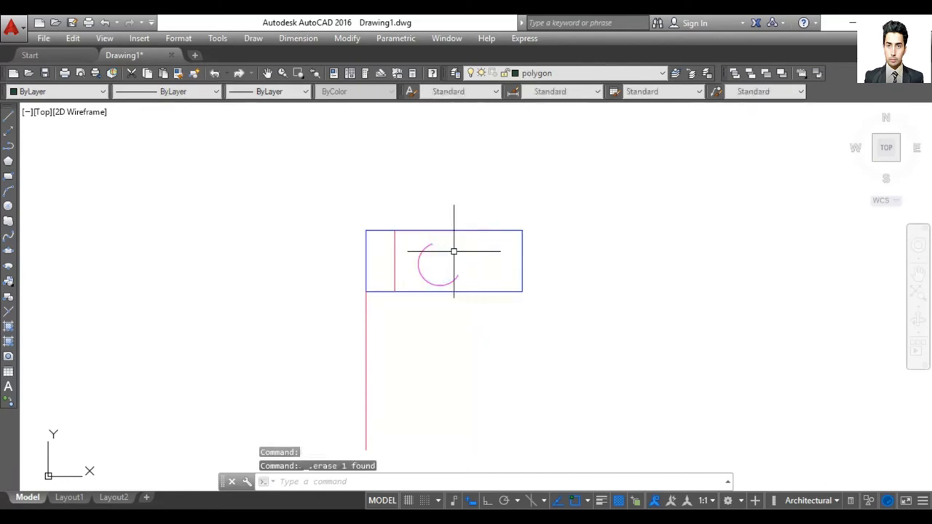
- Draw a 5-sided polygon inscribed in a circle of about 1" radius, centred on the arc's centre and clear of the arc
click(9, 161)
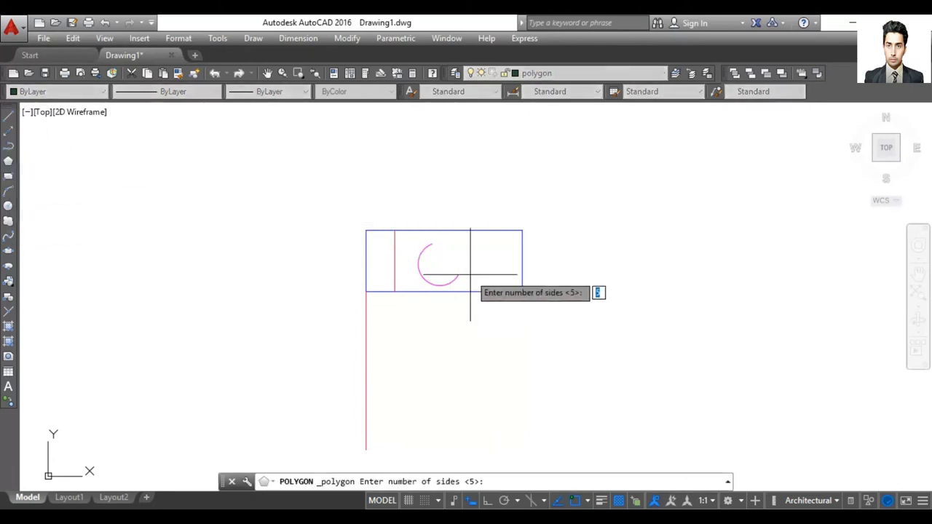
key(Return)
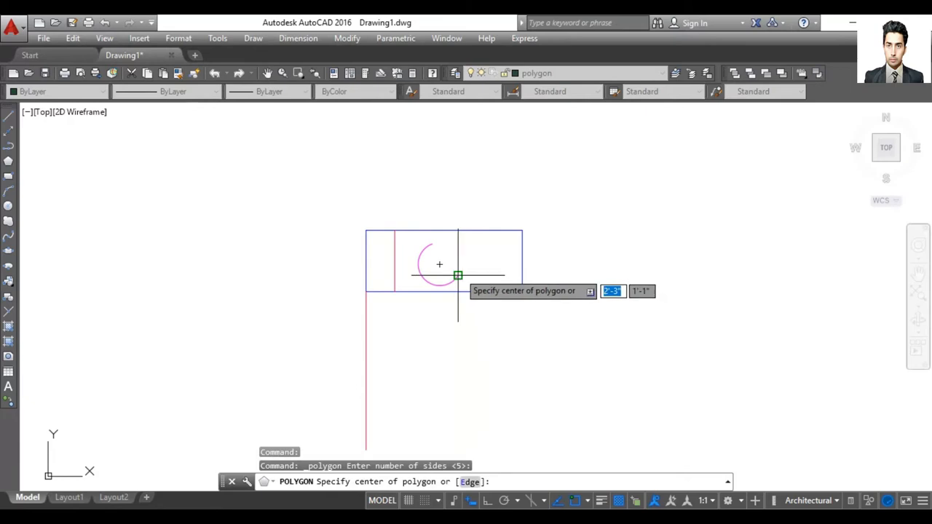
click(439, 264)
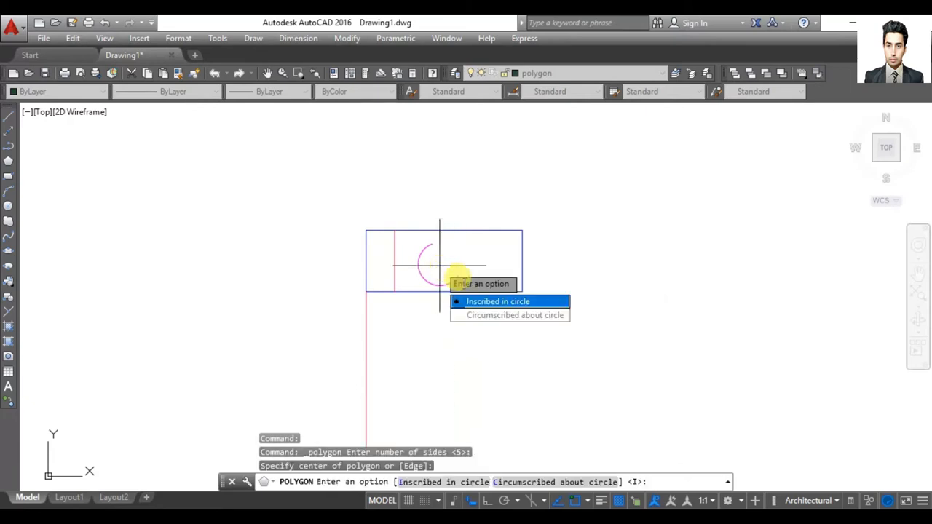
click(475, 302)
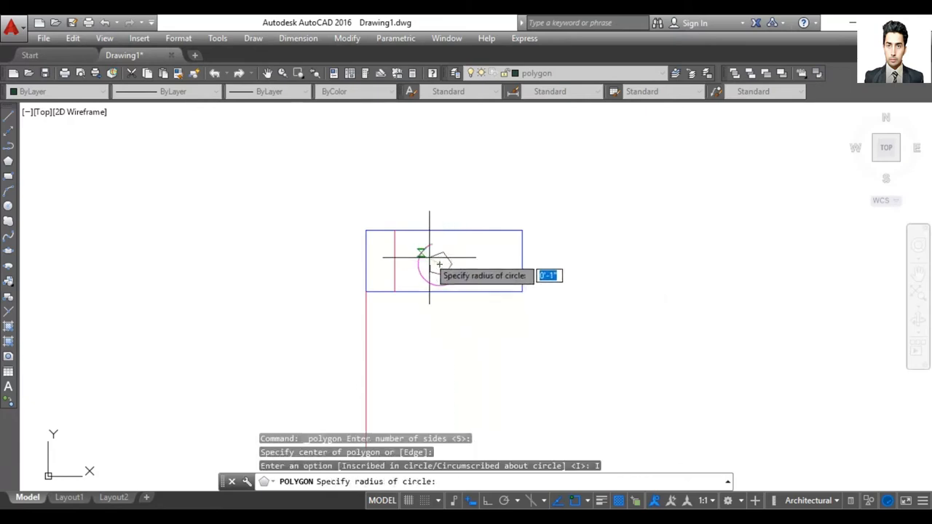
click(430, 260)
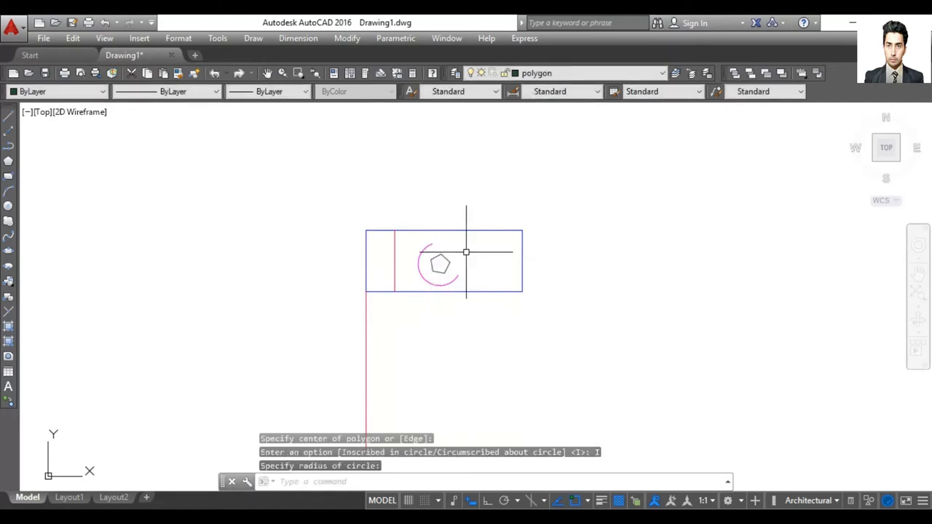
- Draw a line across the pentagon from its top corner to its lower-left corner
scroll(463, 252, up, 6)
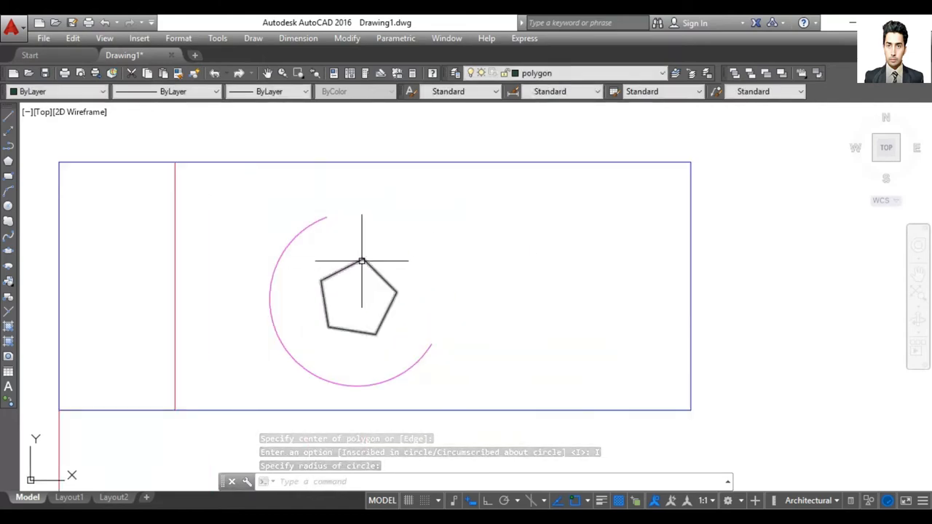
click(551, 73)
click(552, 73)
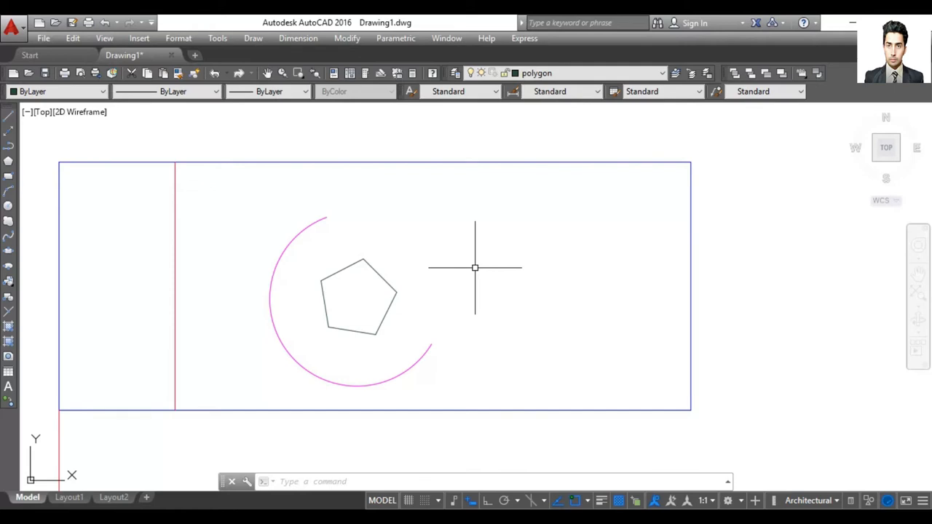
click(8, 117)
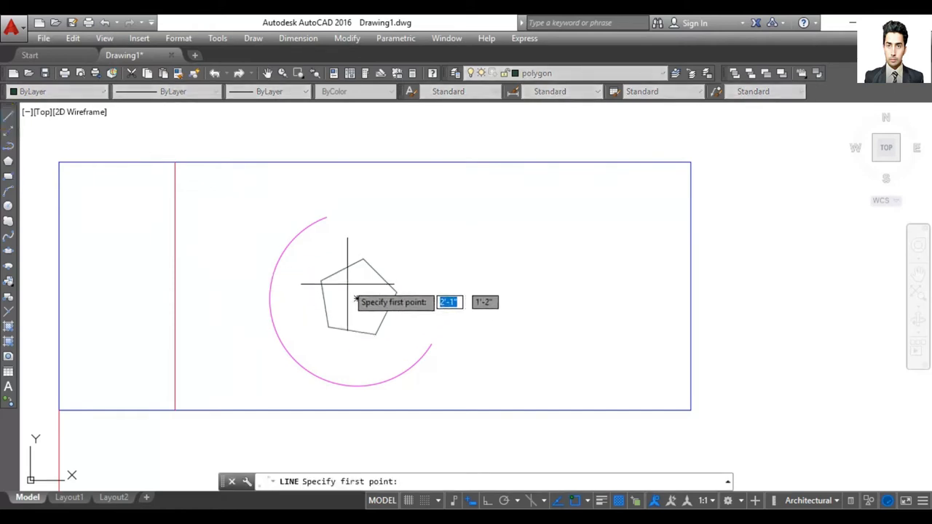
click(362, 259)
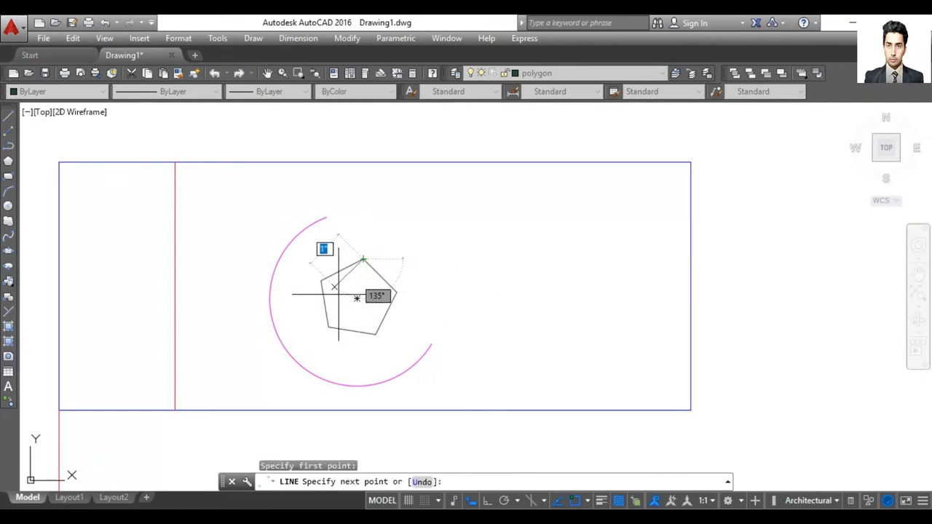
click(329, 327)
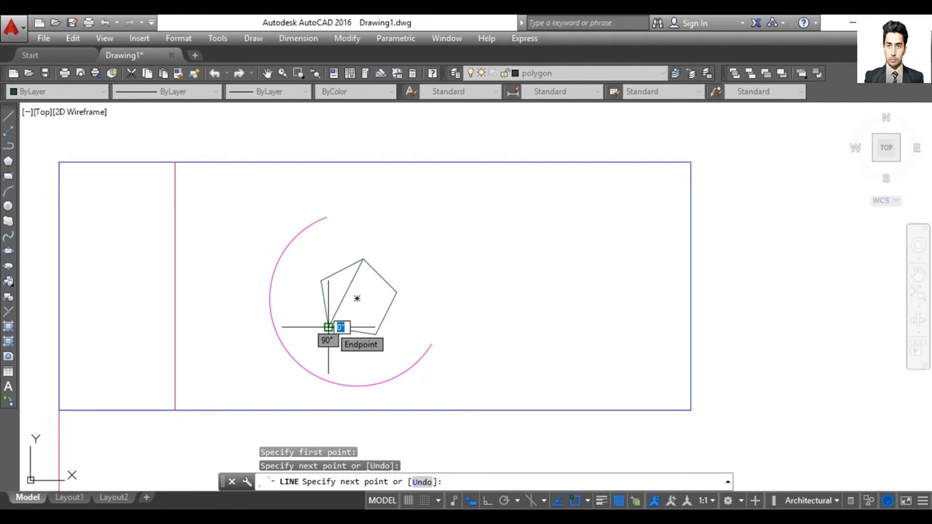
key(Return)
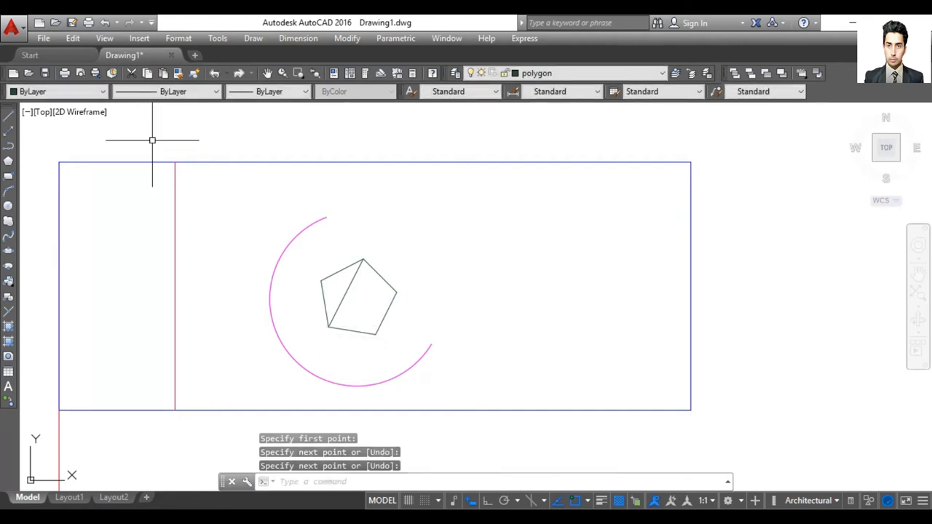
- Draw two connected lines from the pentagon's upper-left corner to its lower-right corner and on to its top corner
text(l)
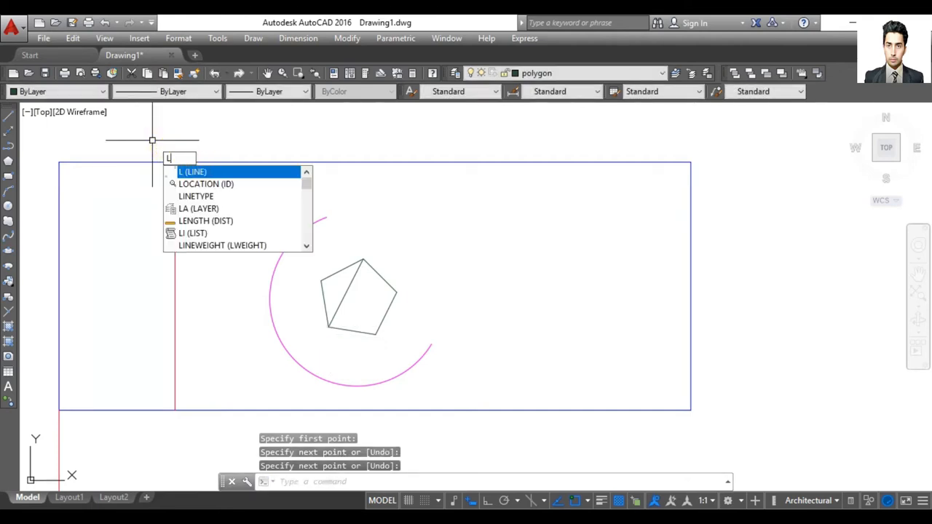
key(Return)
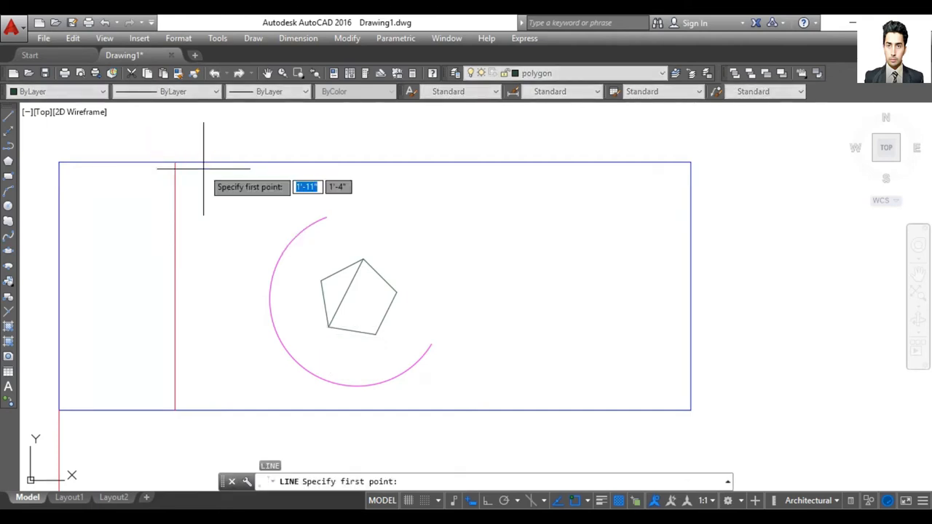
click(321, 281)
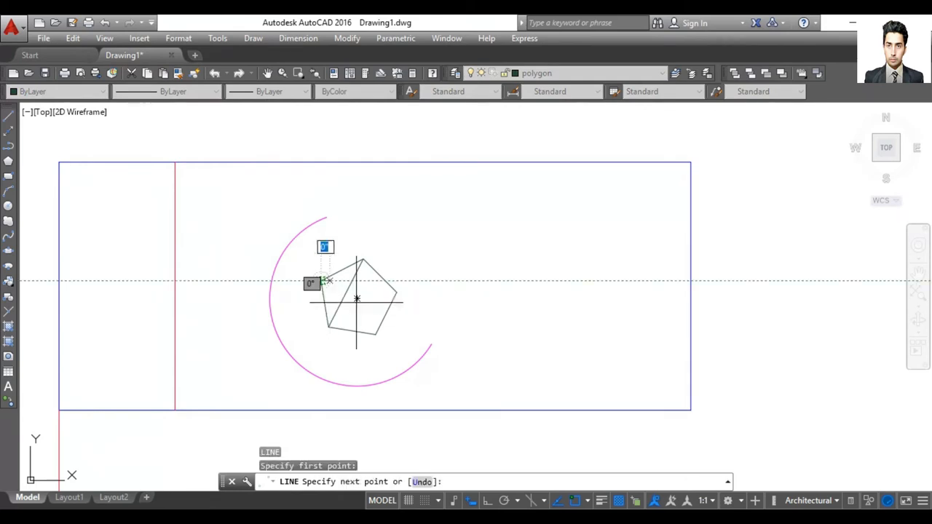
click(375, 334)
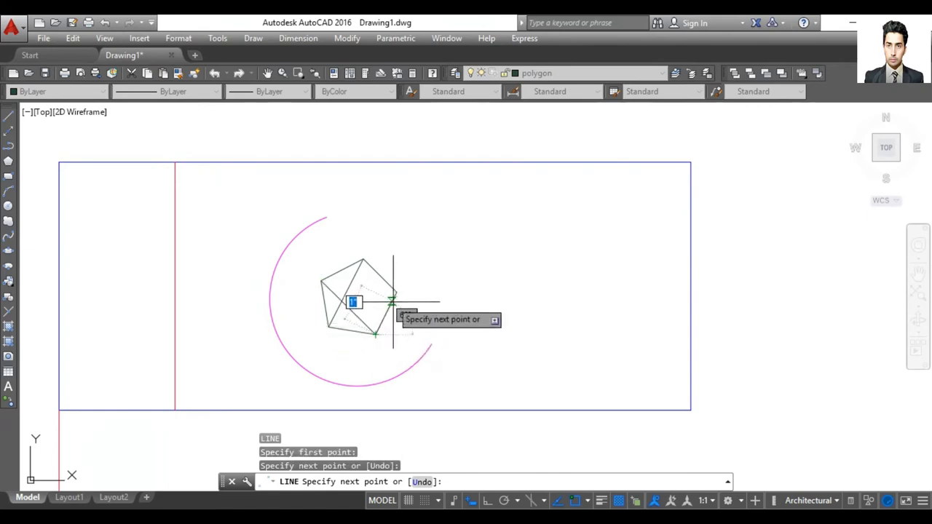
click(362, 260)
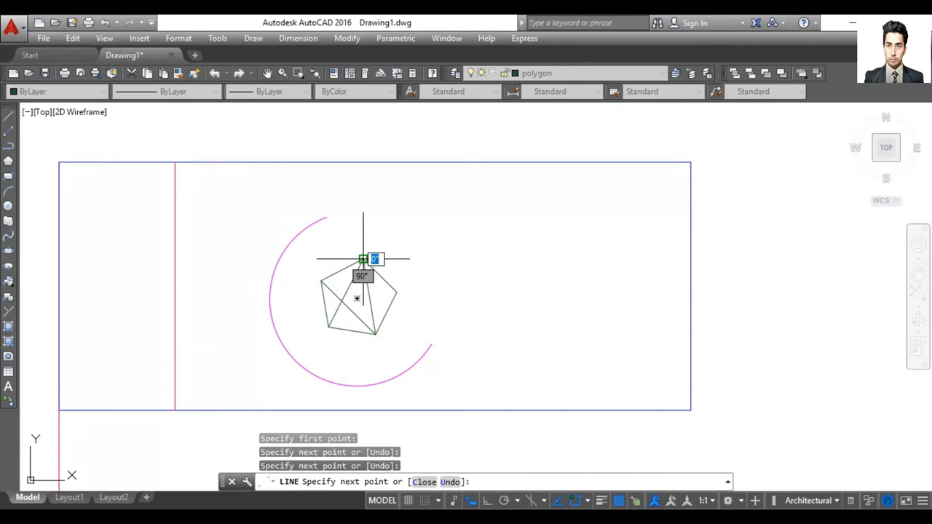
key(Return)
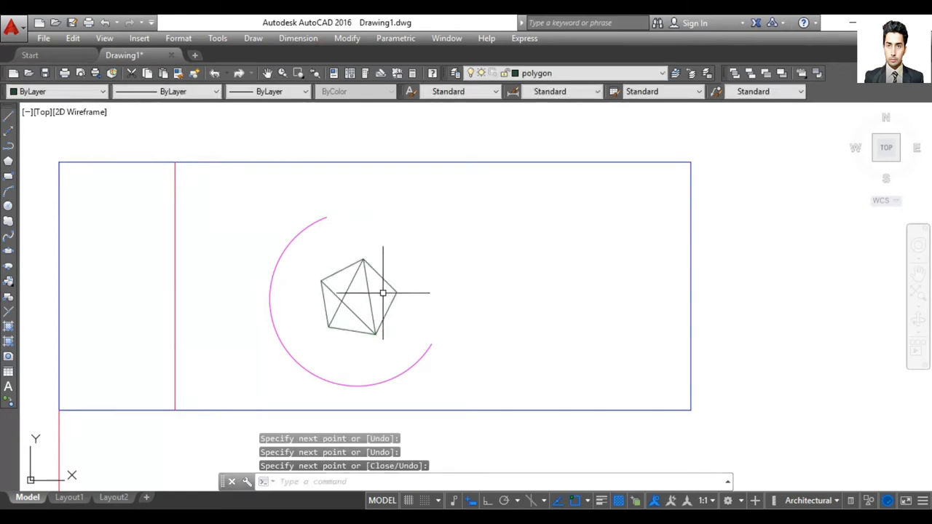
- Draw a line from the pentagon's right corner to its lower-left corner
text(L)
key(Return)
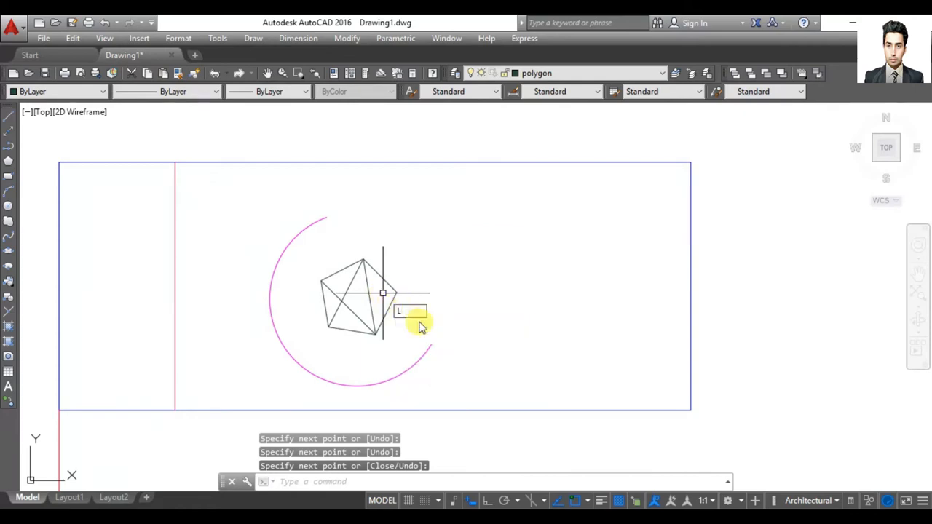
click(396, 292)
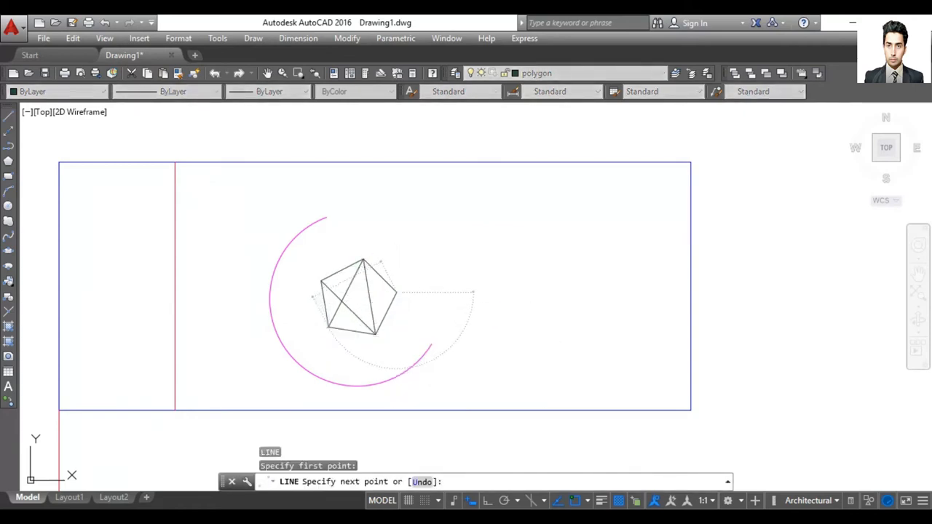
click(328, 327)
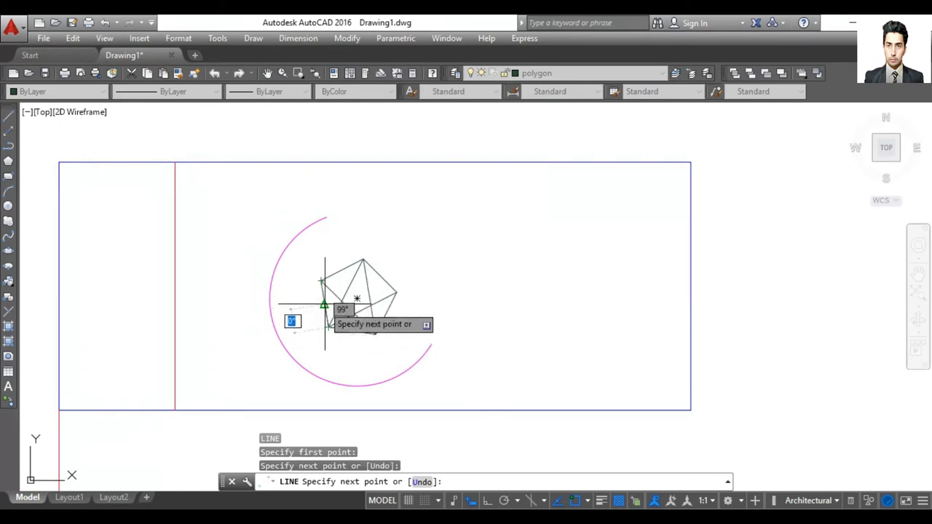
key(Return)
- Complete the five-pointed star with a line from the pentagon's upper-left corner to its right corner
text(l)
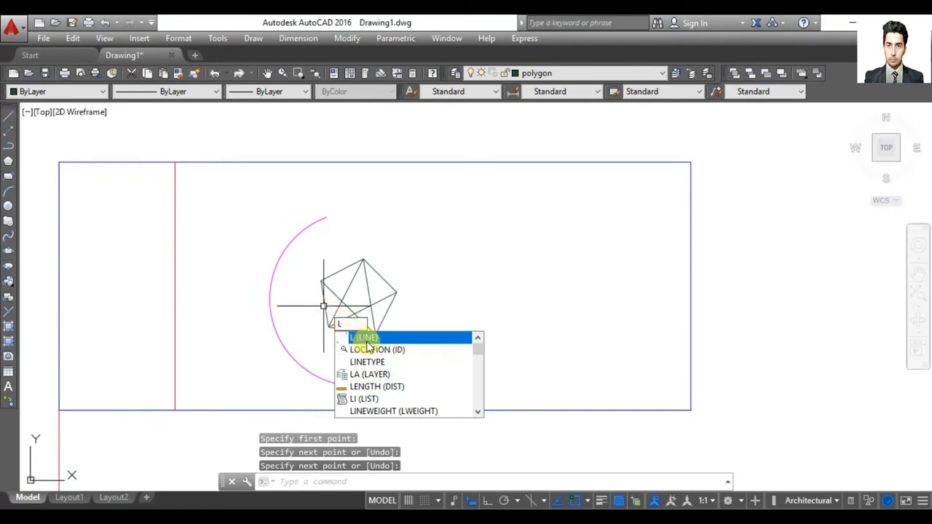
key(Return)
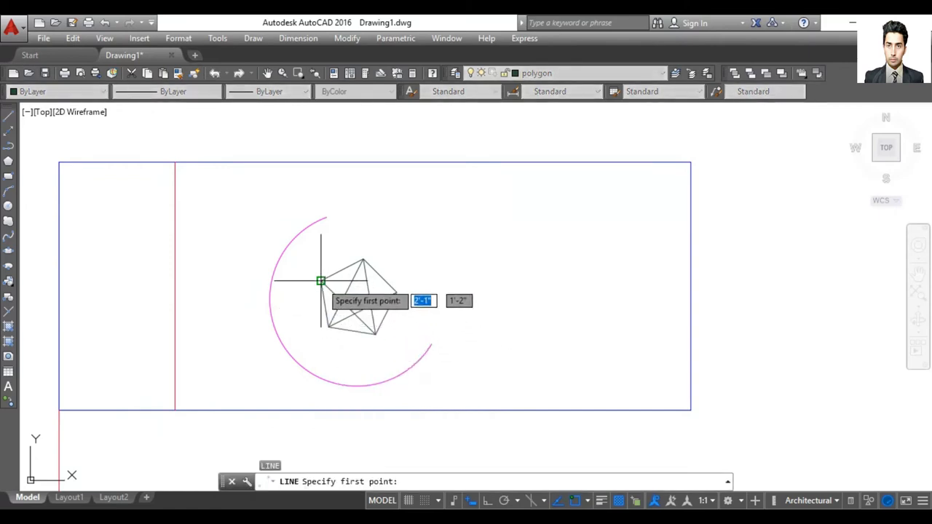
click(321, 281)
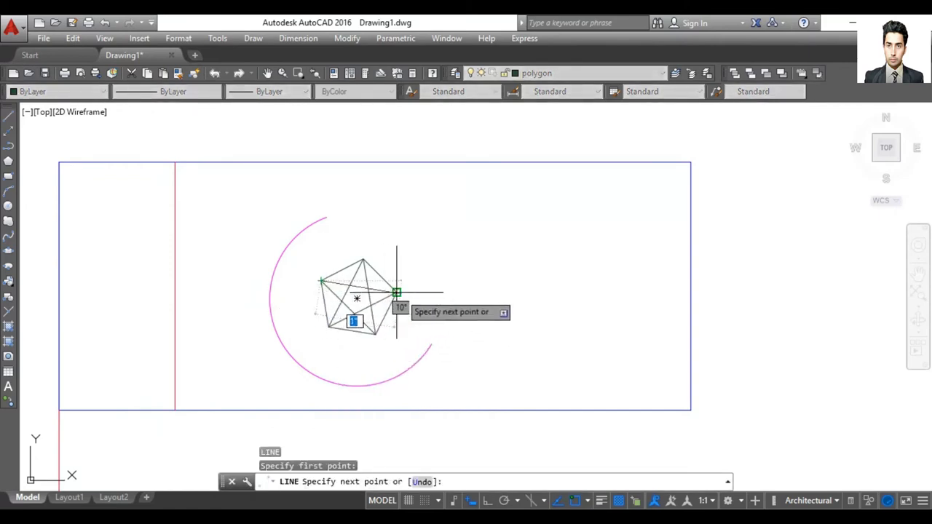
click(396, 293)
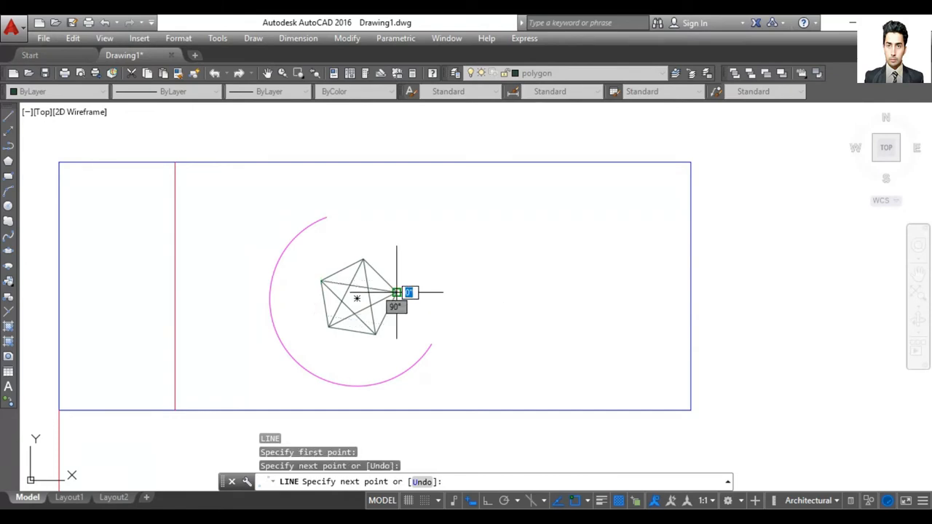
key(Return)
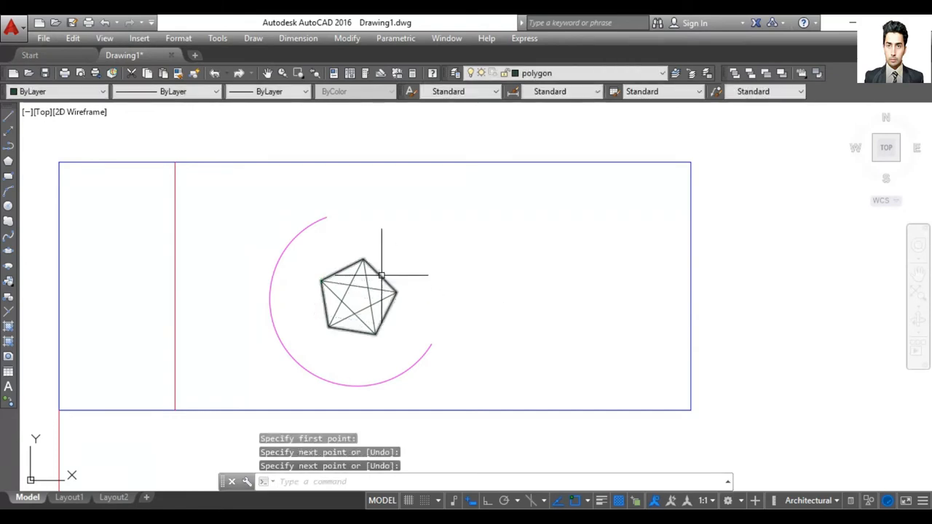
- Check the edge grip options on the pentagon's upper-right side and clear the selection
click(381, 275)
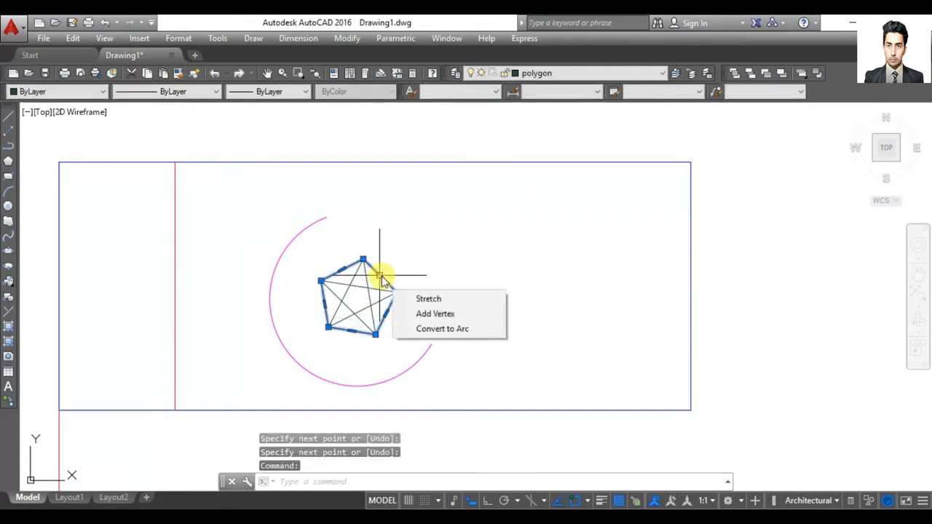
key(Escape)
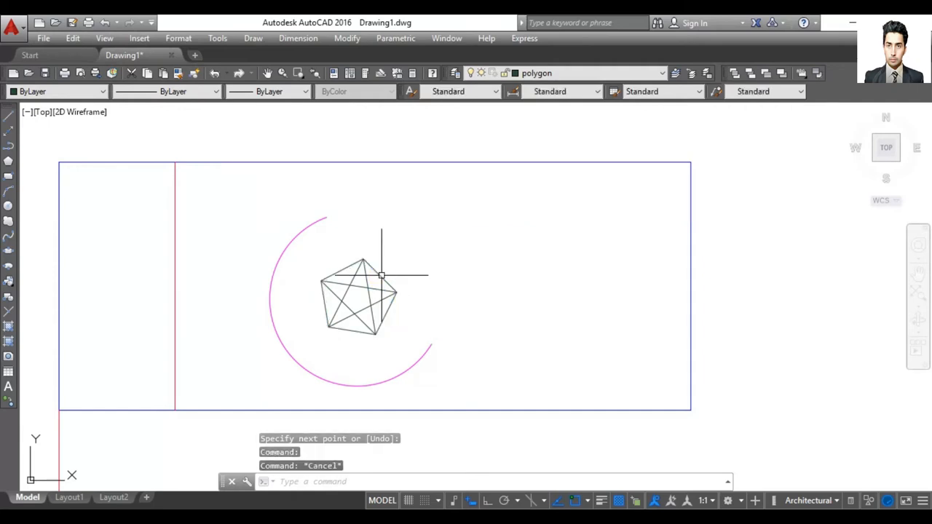
click(381, 275)
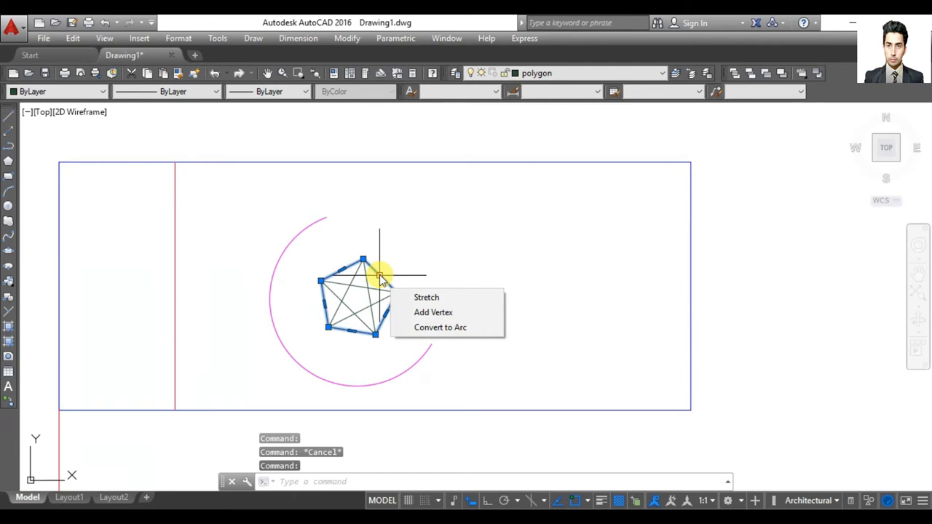
key(Escape)
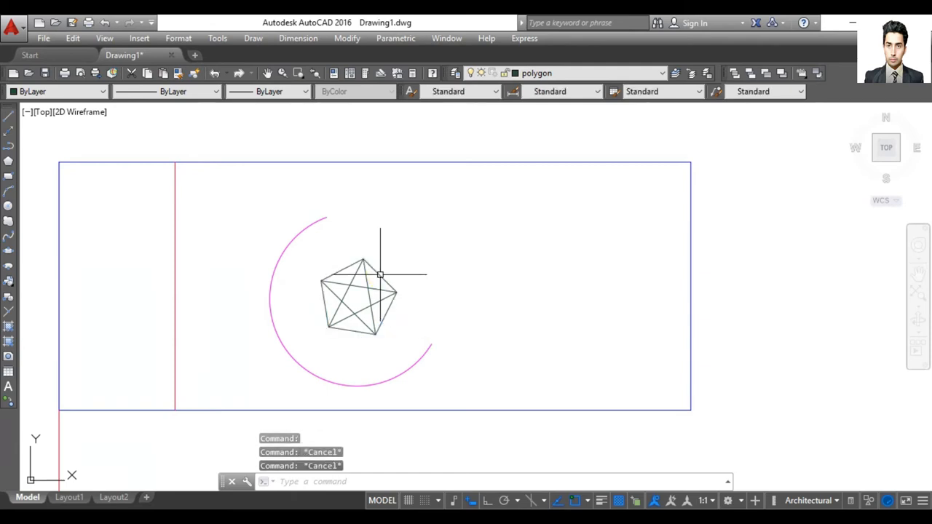
- Erase the pentagon around the star and undo the erasure, doing this twice
click(380, 276)
mouse_move(381, 276)
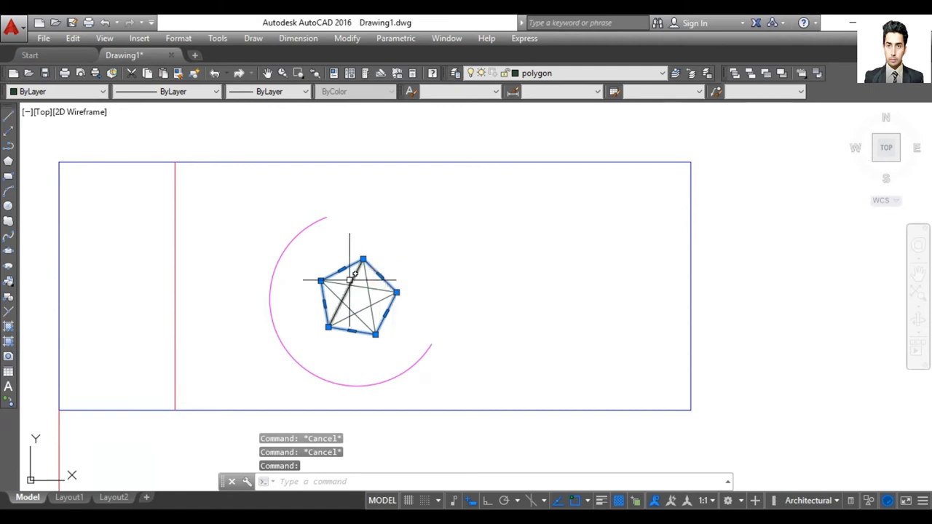
key(Delete)
key(ctrl+z)
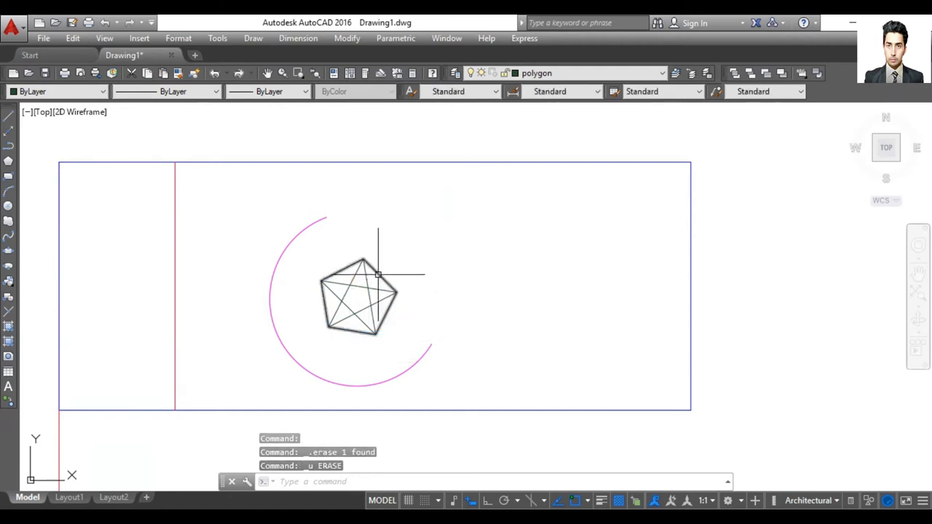
click(378, 271)
mouse_move(380, 276)
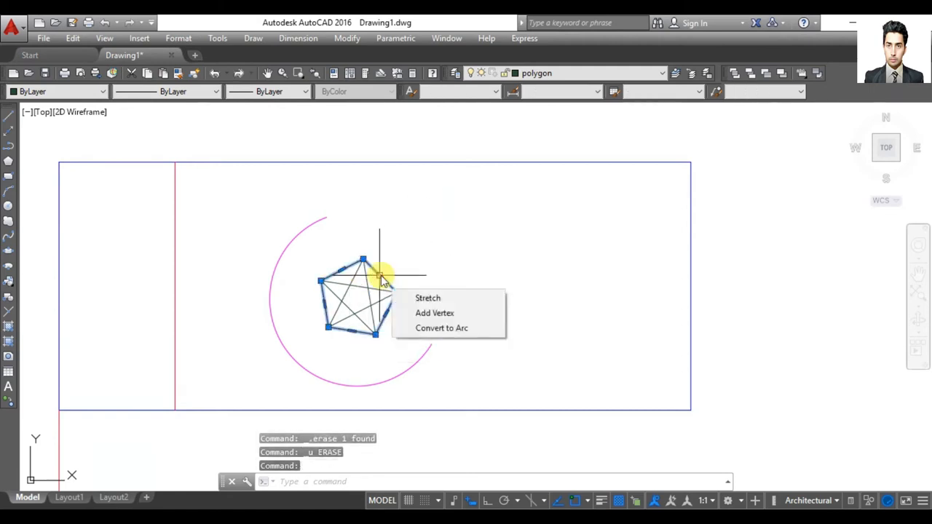
key(Delete)
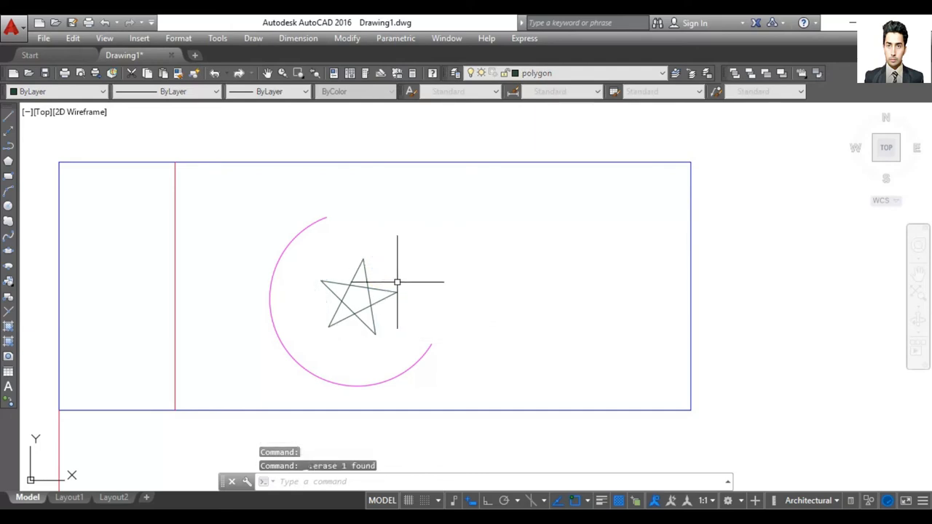
key(ctrl+z)
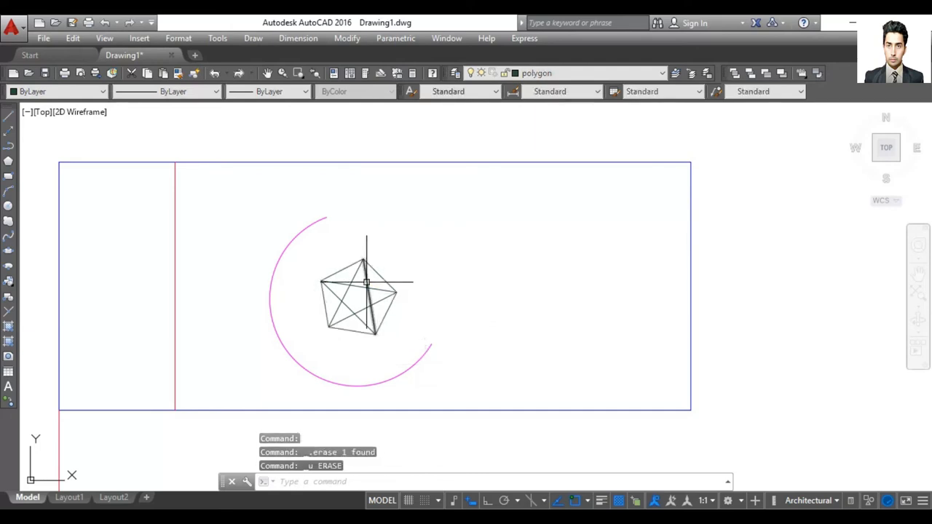
- Erase the pentagon around the star, keeping the star's five lines
click(377, 274)
mouse_move(380, 276)
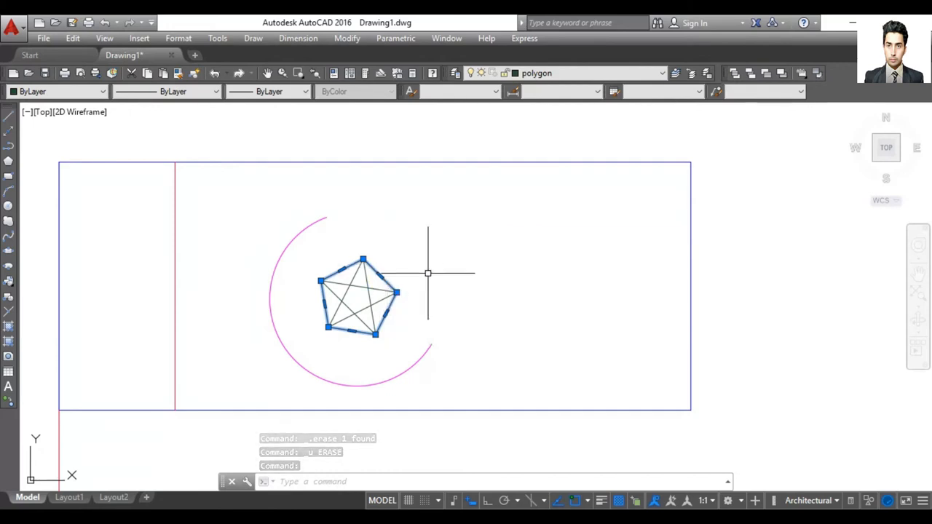
key(Delete)
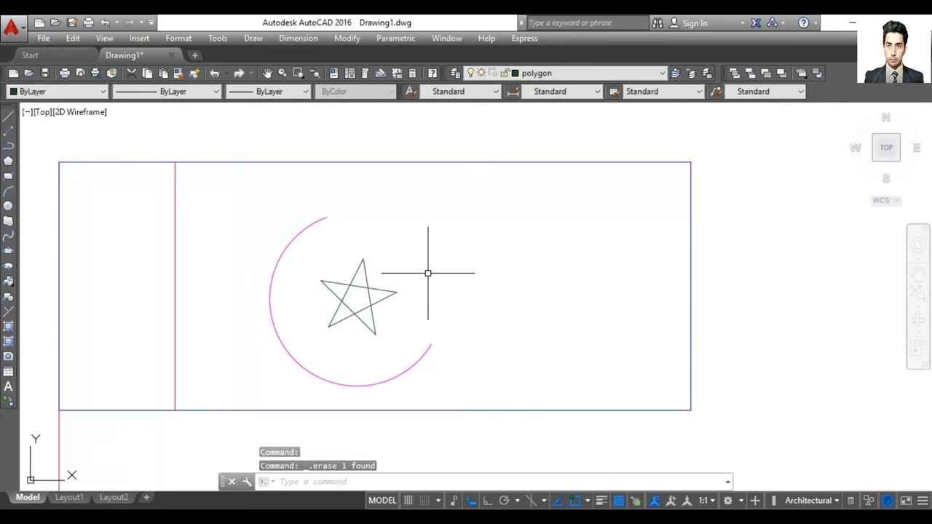
- Turn off the current layer, polygon, in the Layer Properties Manager to hide the star
scroll(375, 288, down, 6)
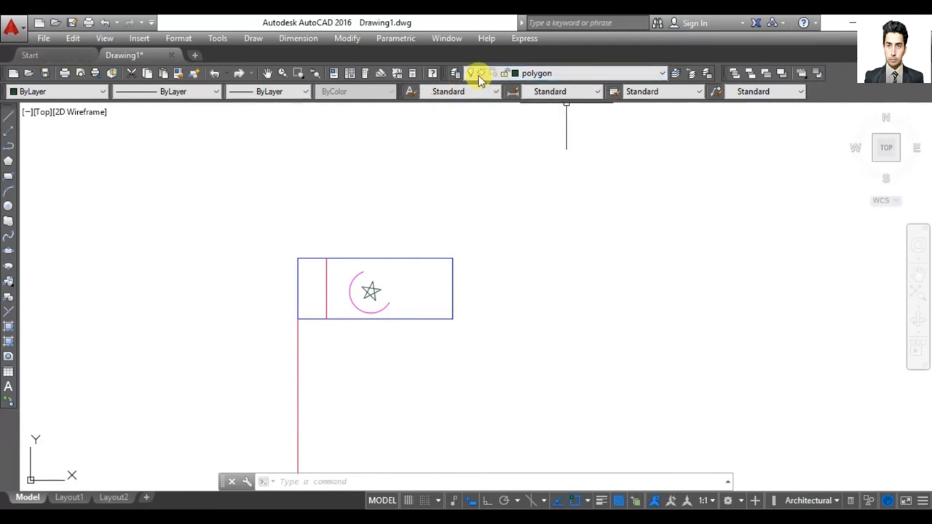
click(454, 75)
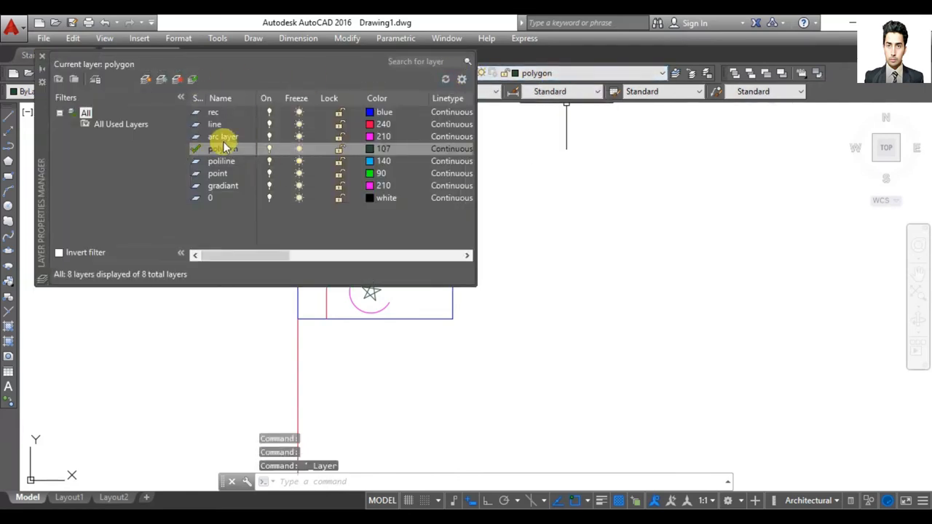
click(269, 150)
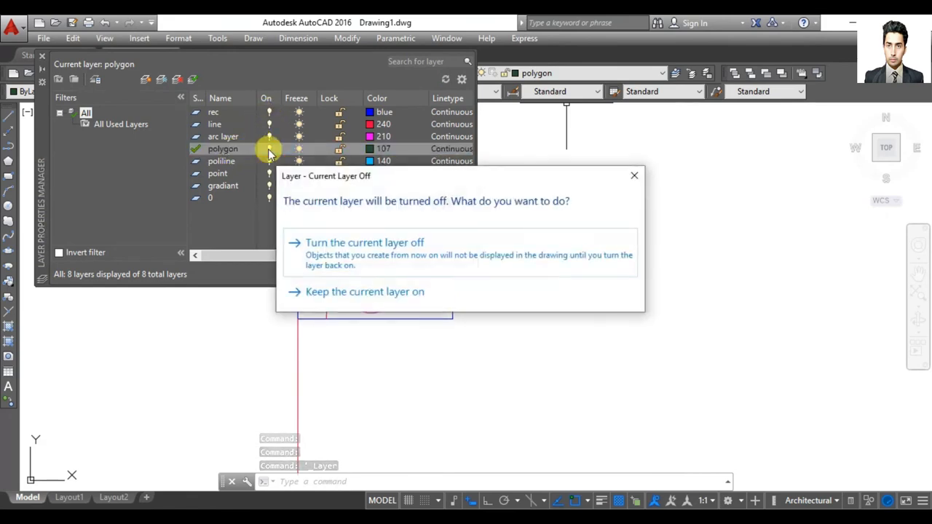
click(382, 245)
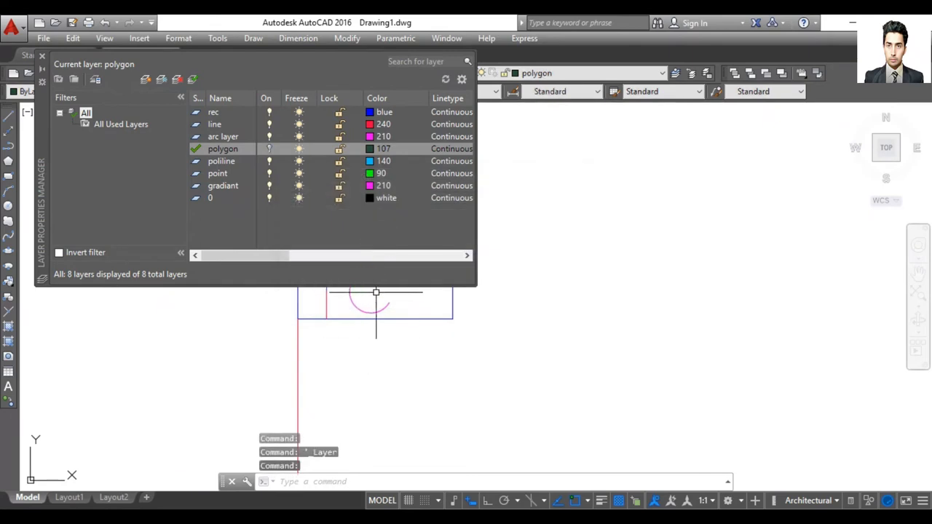
- Turn off the line layer to hide the red lines and close the Layer Properties Manager
click(269, 160)
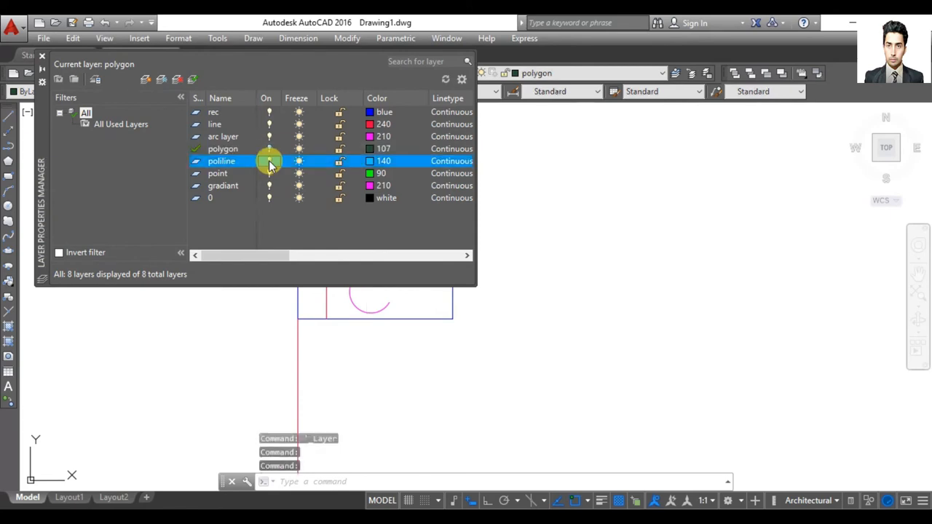
click(269, 161)
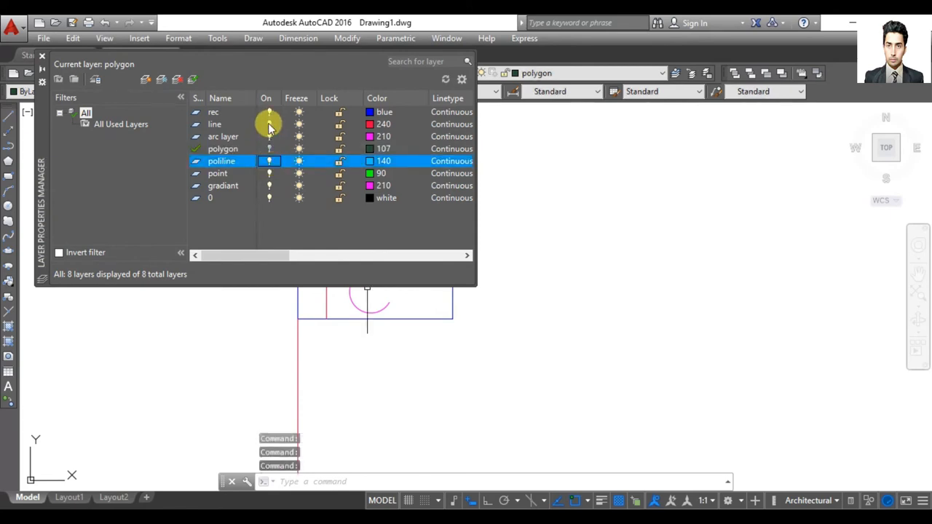
click(269, 124)
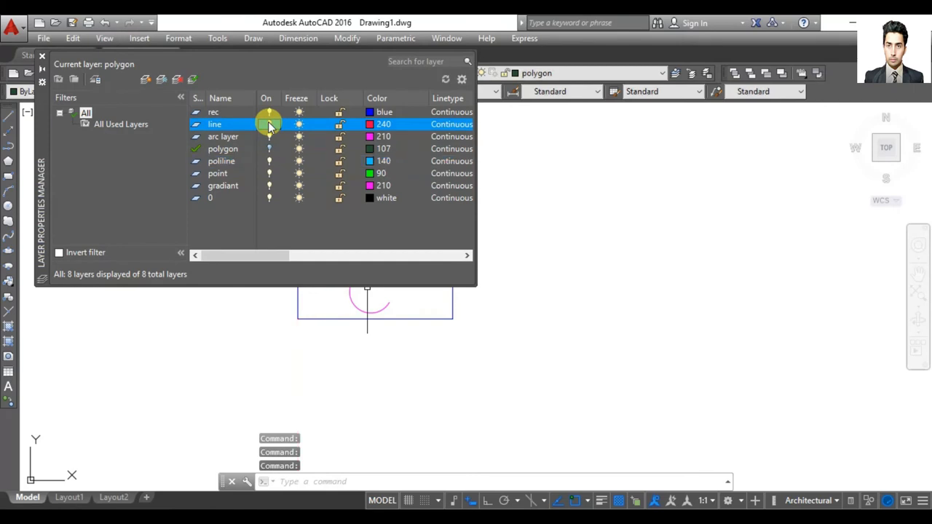
click(577, 211)
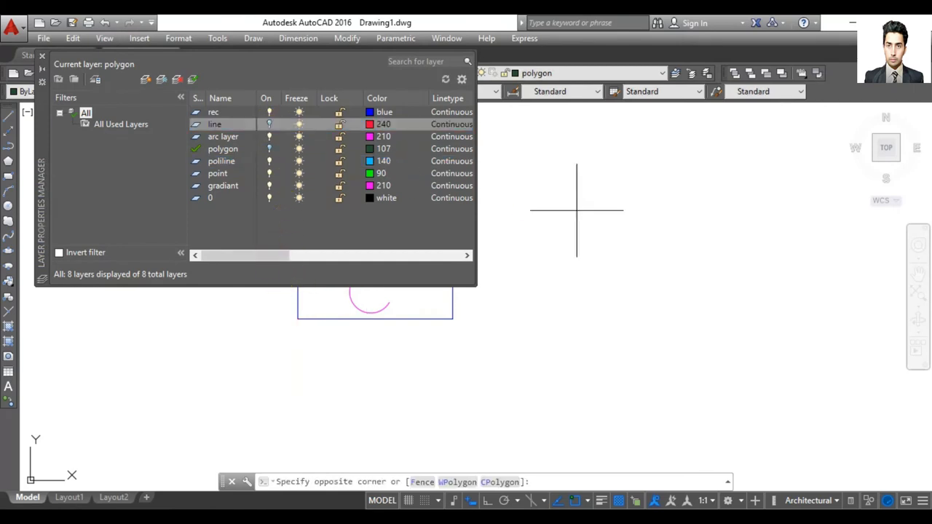
click(42, 56)
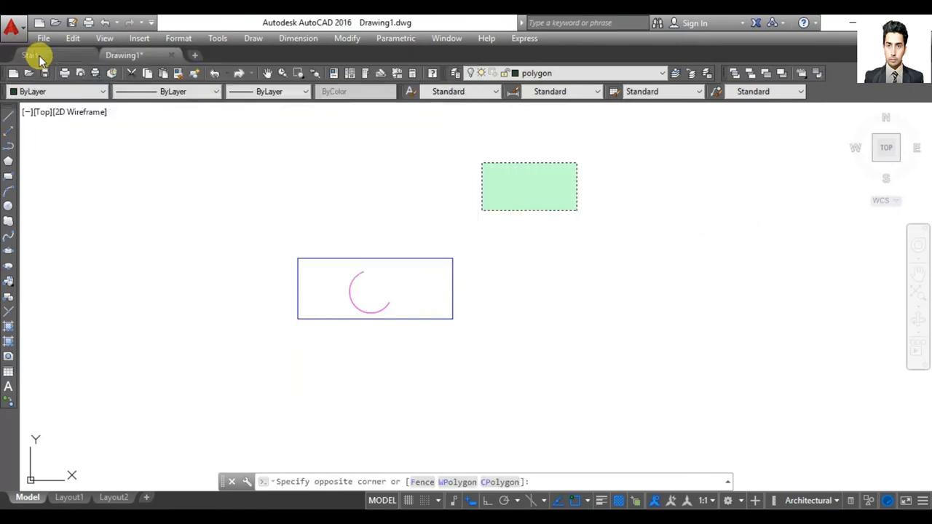
- End the pending selection window and turn off the rec layer to hide the blue rectangle
click(539, 74)
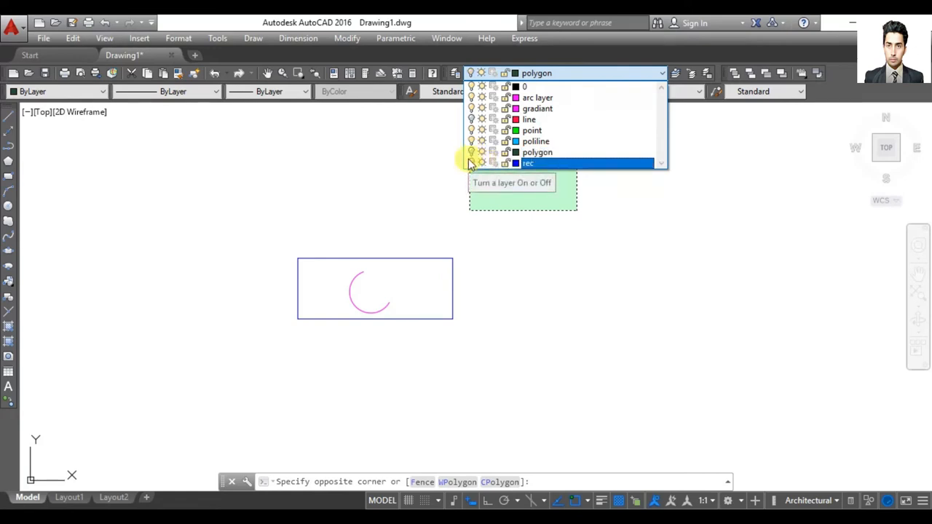
click(468, 159)
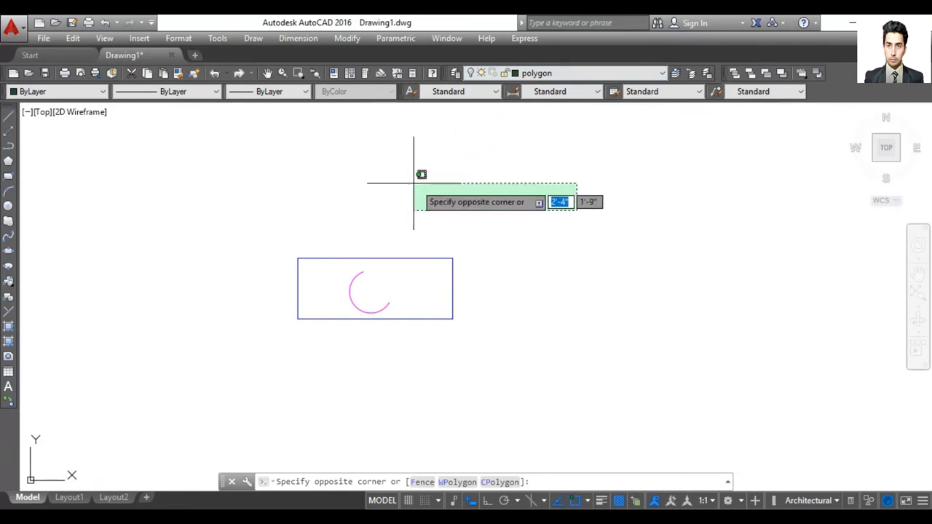
click(514, 197)
click(537, 74)
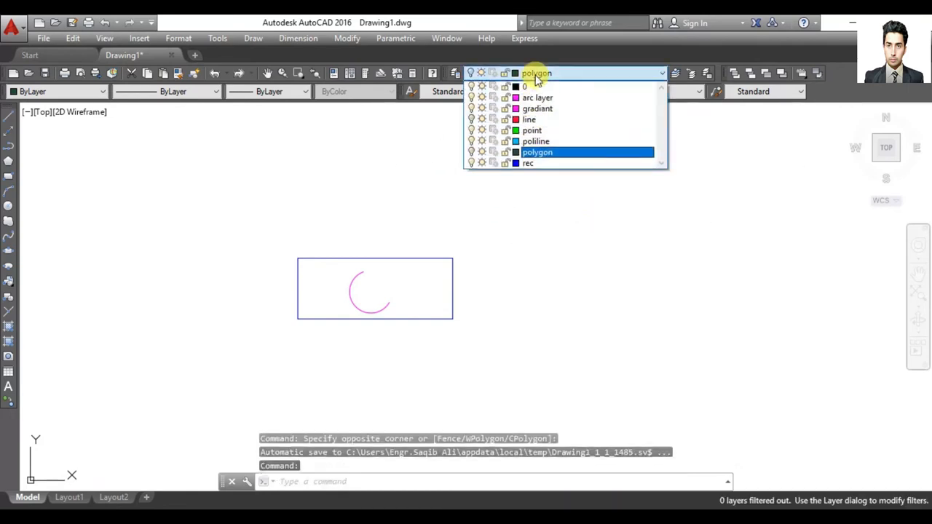
click(472, 162)
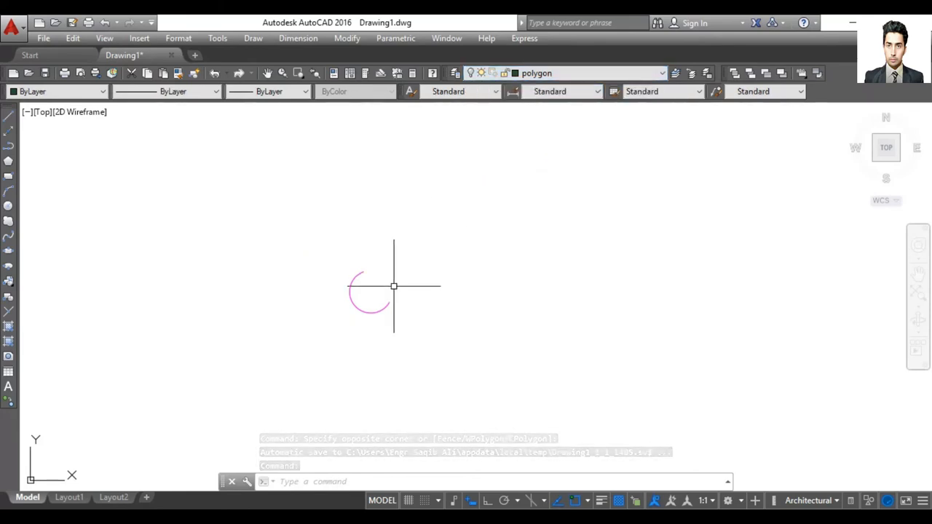
- Turn the arc layer off to hide the magenta arc and switch it back on
click(527, 75)
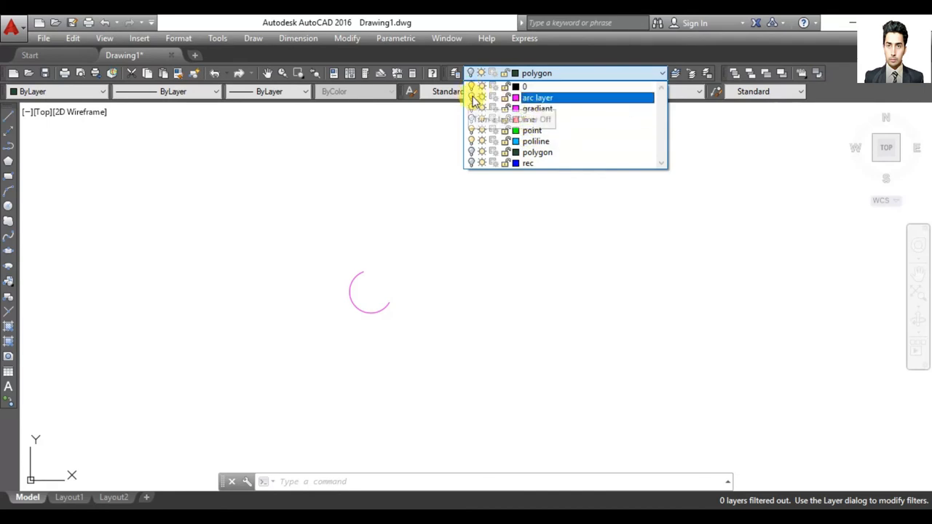
click(429, 207)
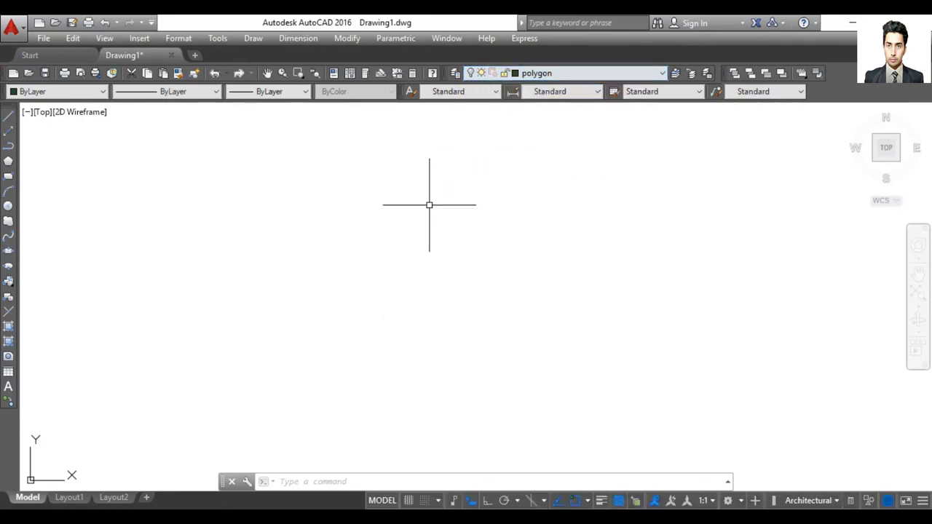
click(531, 73)
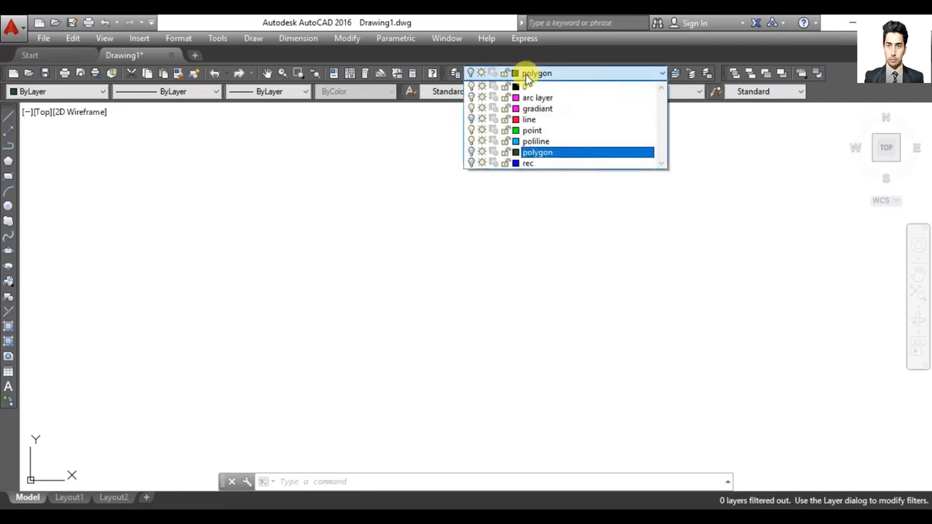
click(471, 98)
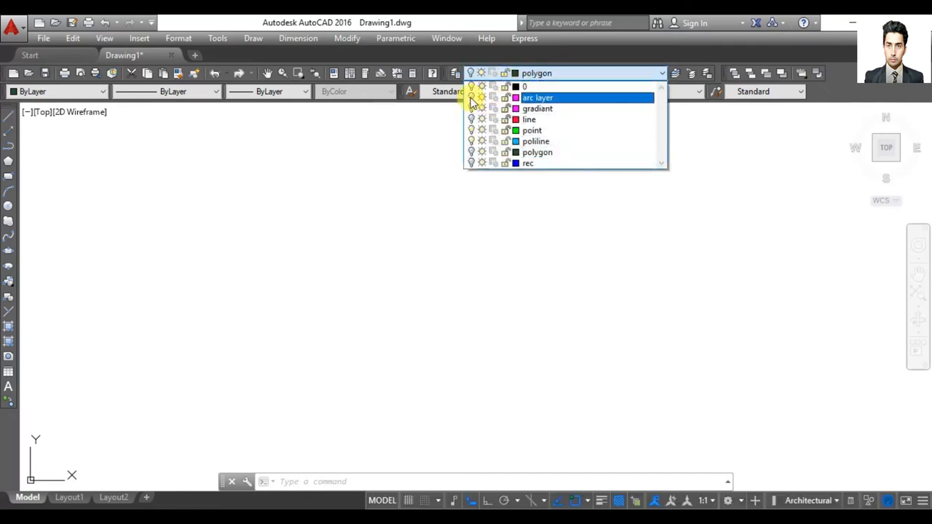
click(394, 176)
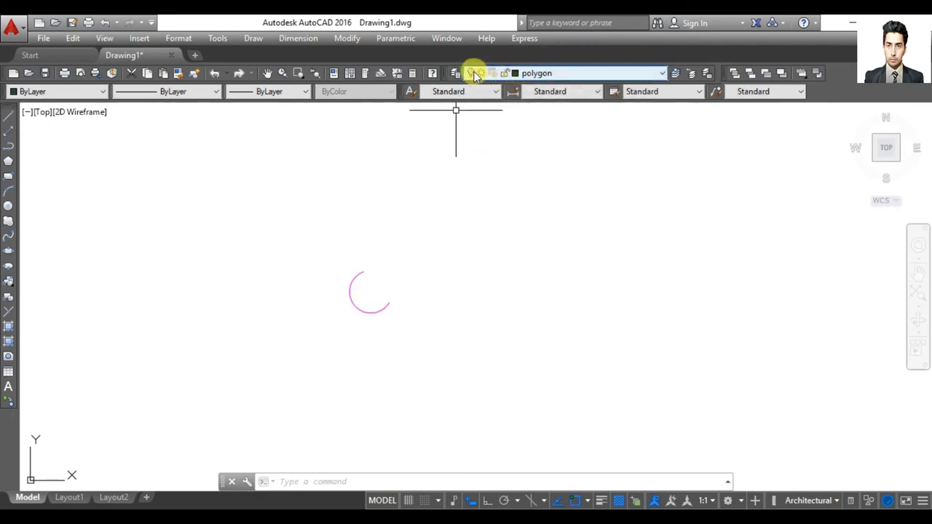
- Turn the line, polygon and rec layers back on to restore the whole flag drawing
click(471, 74)
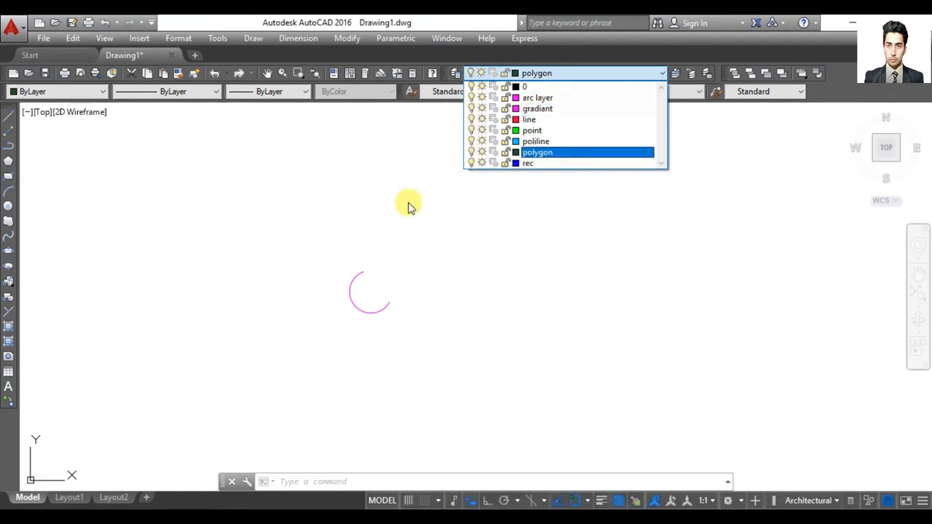
click(386, 222)
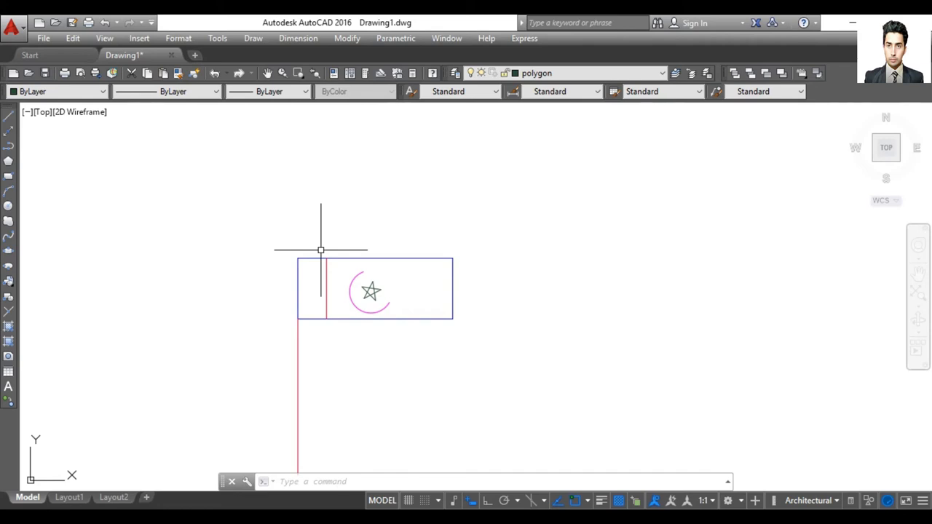
- Examine the layers' on/off, freeze and lock settings in the layer list and the Layer Properties Manager
click(532, 75)
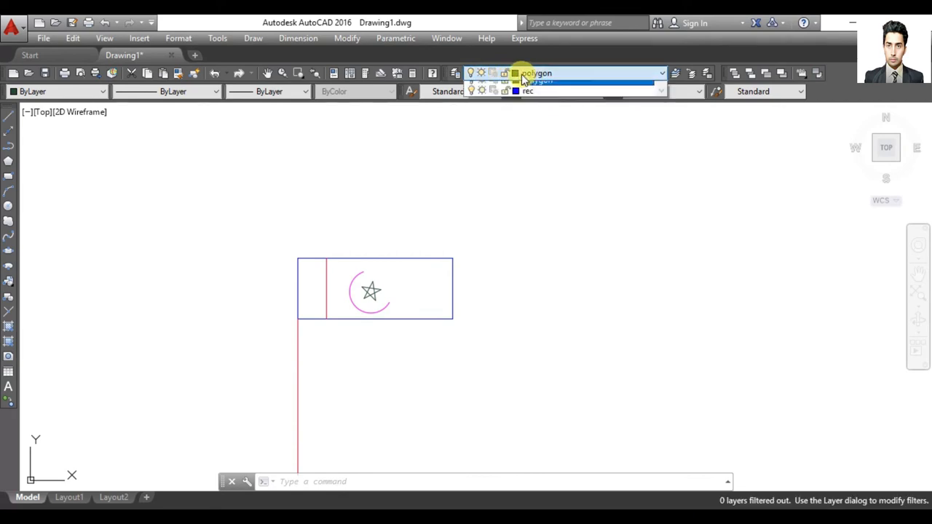
click(522, 73)
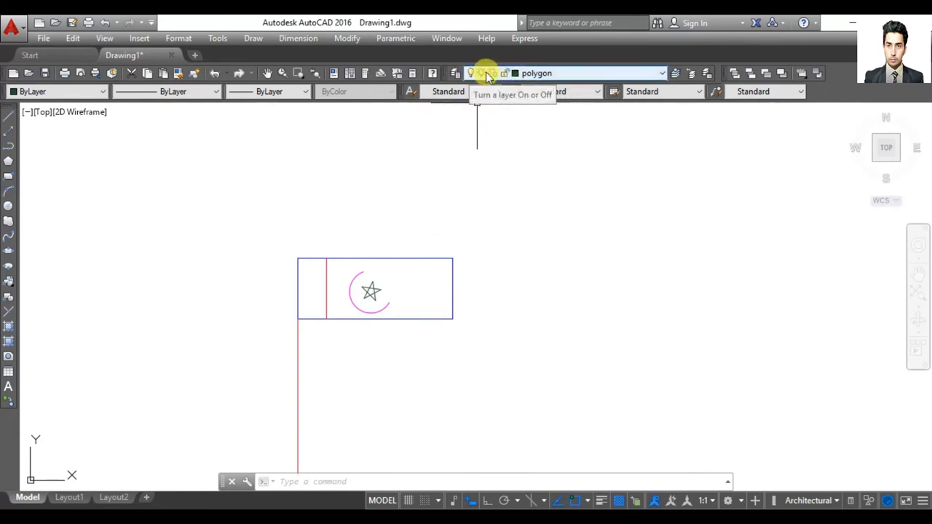
click(552, 76)
click(552, 77)
click(551, 78)
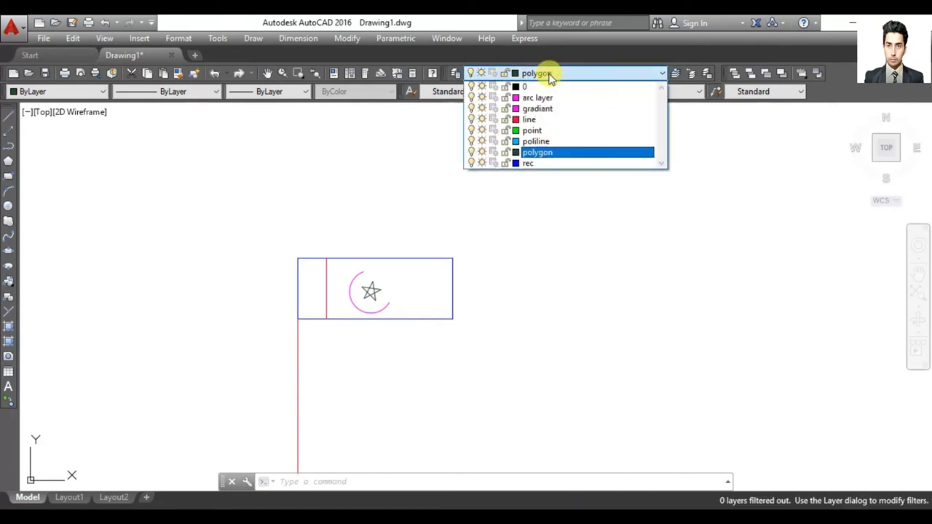
click(515, 74)
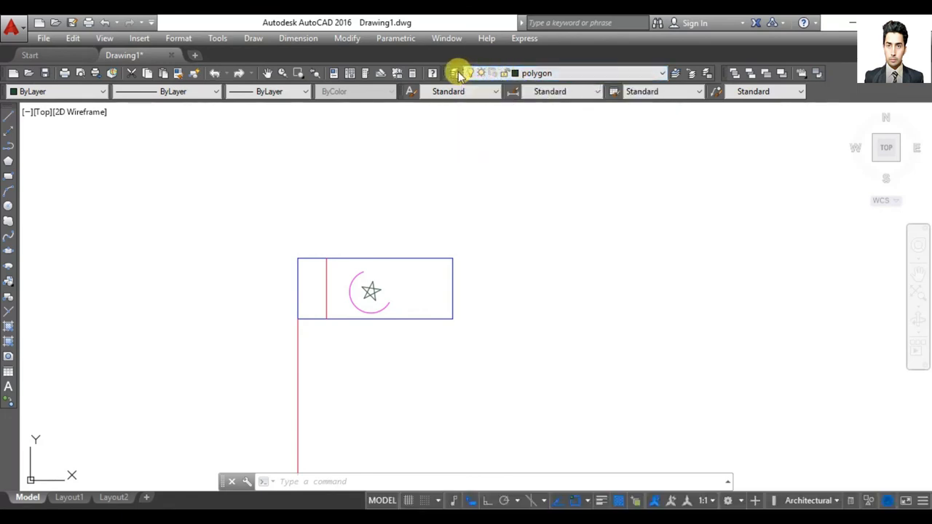
click(456, 73)
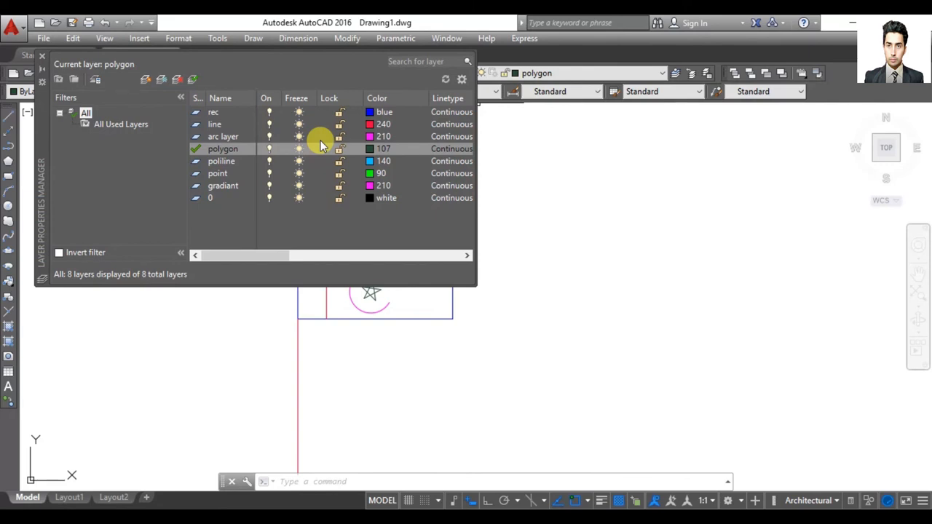
click(42, 56)
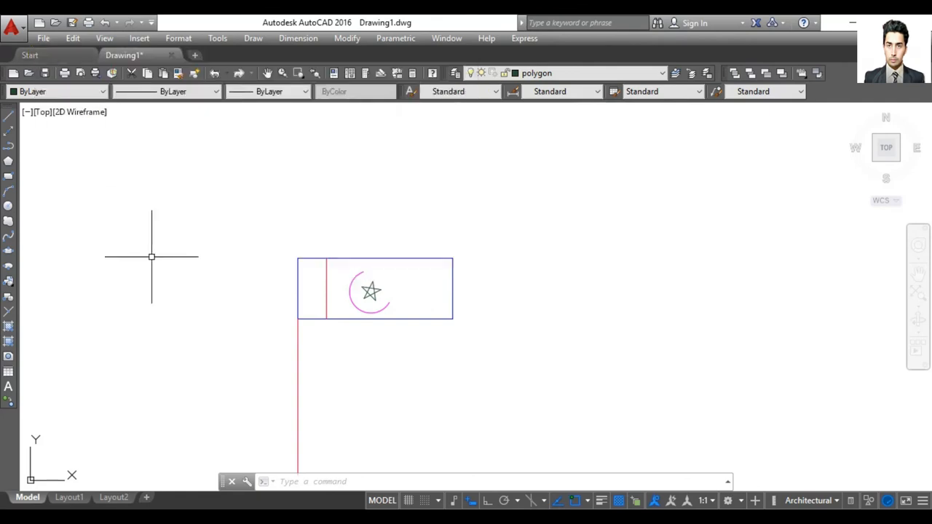
- Save the drawing to the Desktop as "daily work" in AutoCAD 2000/LT2000 Drawing format
key(ctrl+s)
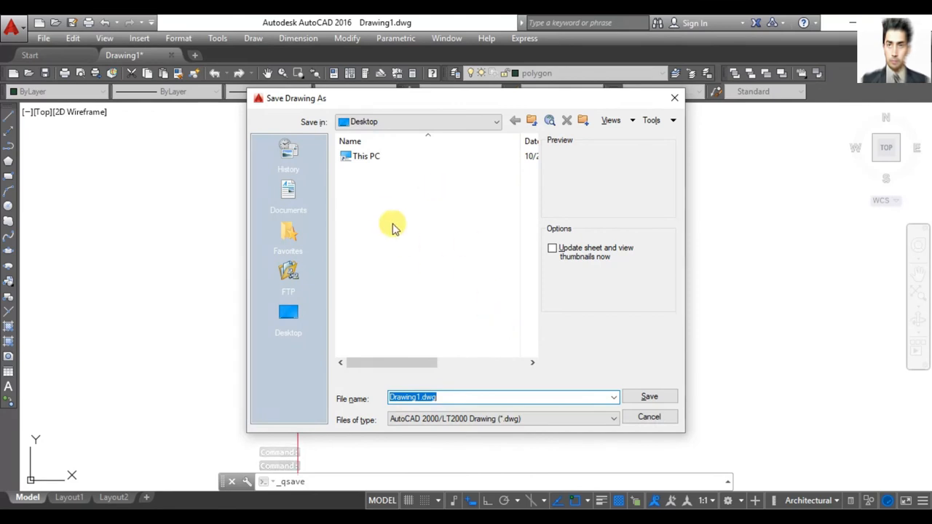
key(BackSpace)
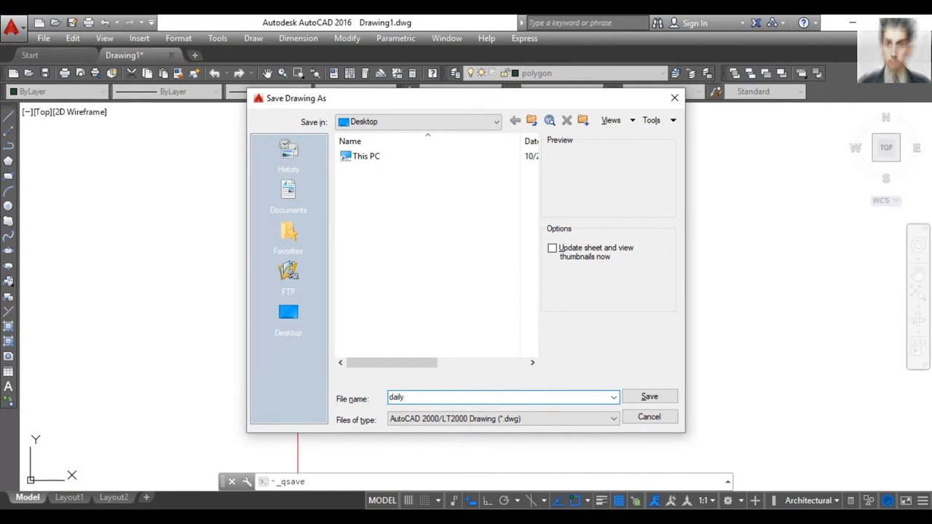
text(daily work)
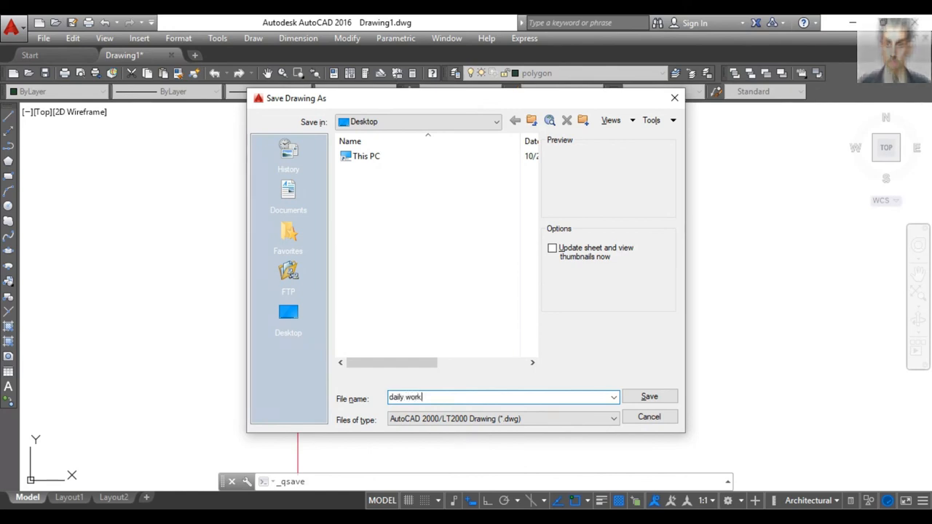
click(651, 401)
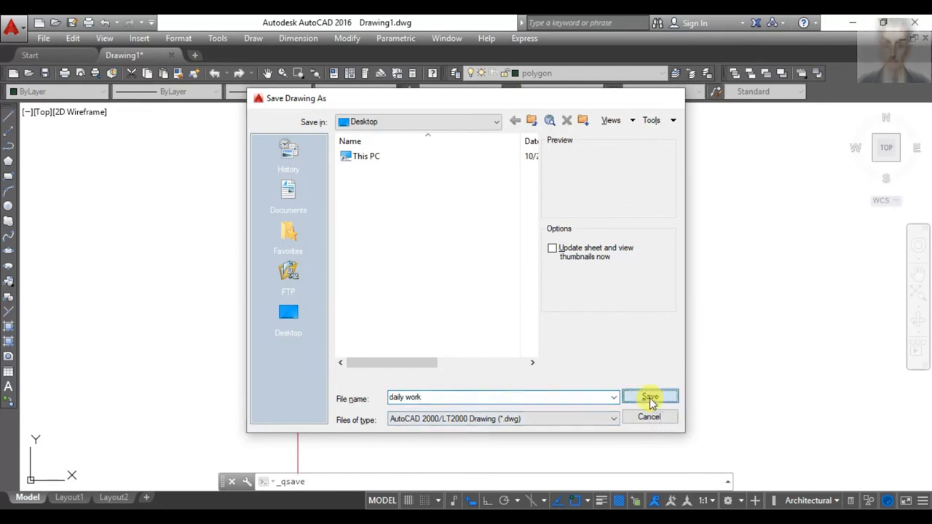